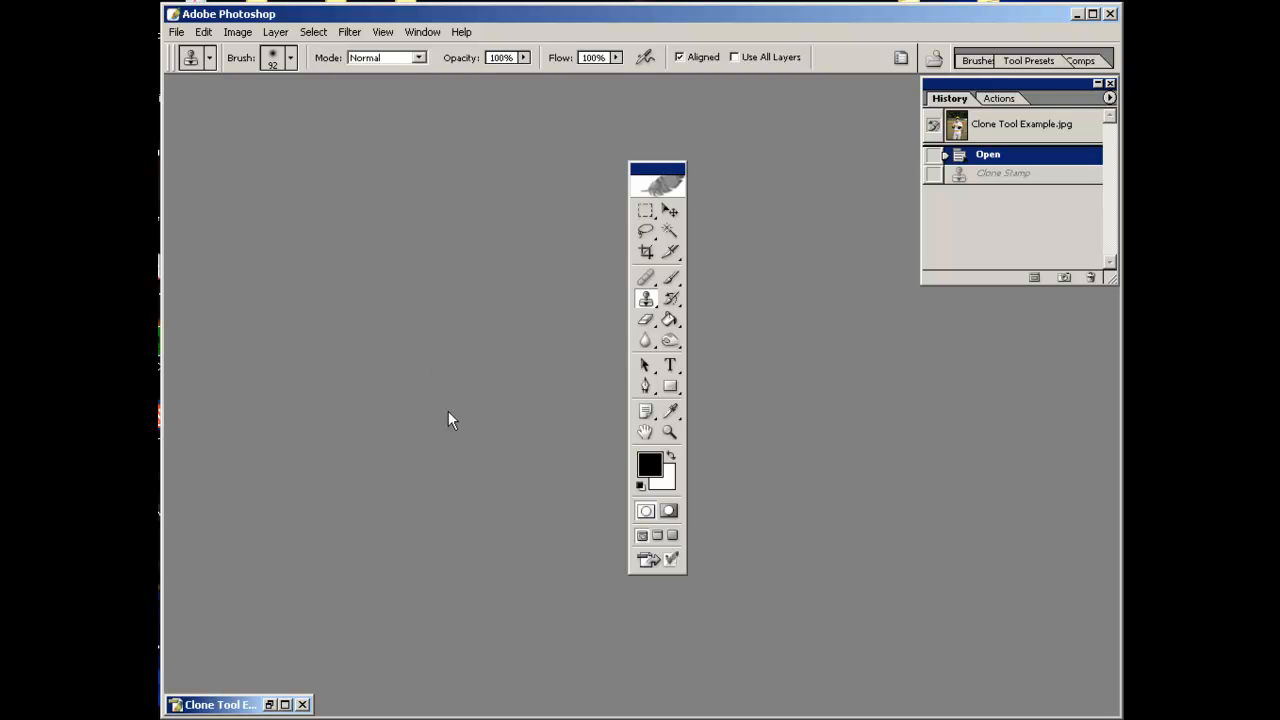
Reposition the toolbox and restore the Clone Tool Example image window.
{"action": "left_click_drag", "start_coordinate": [661, 176], "coordinate": [224, 127]}
{"action": "left_click", "coordinate": [269, 704]}
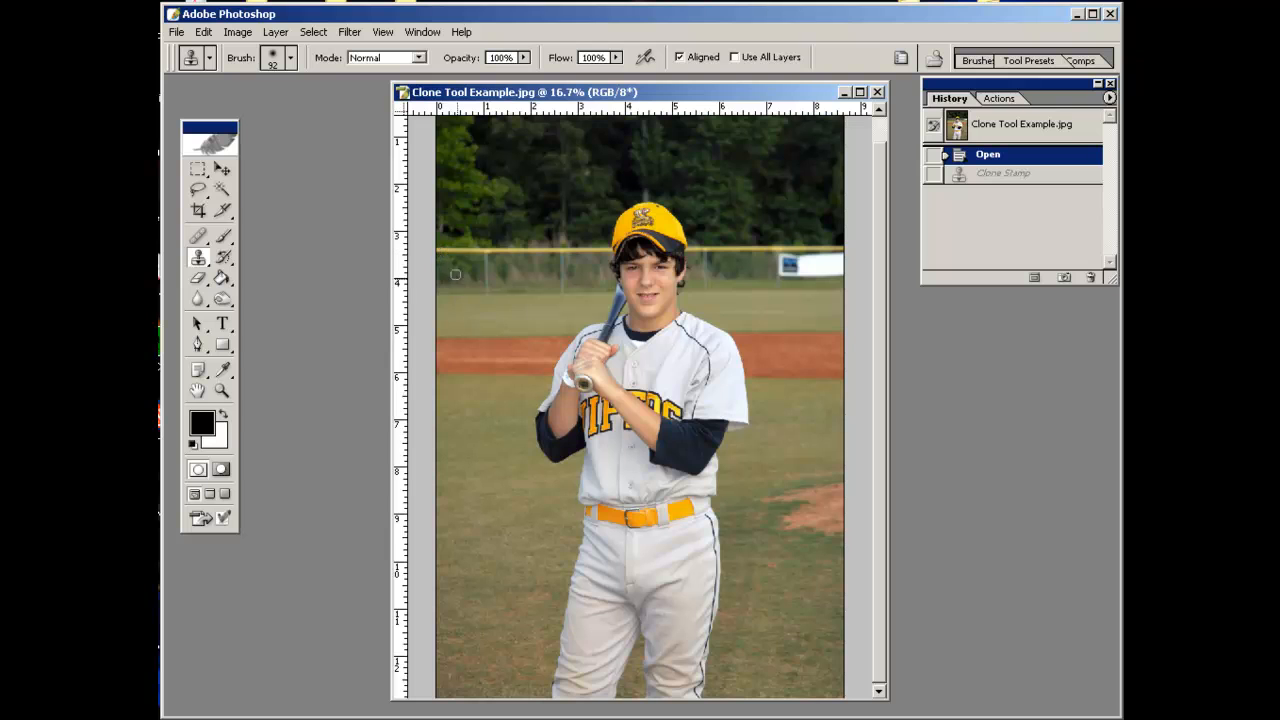
Select the Clone Stamp Tool and set its brush master diameter to 139 px.
{"action": "left_click", "coordinate": [199, 261]}
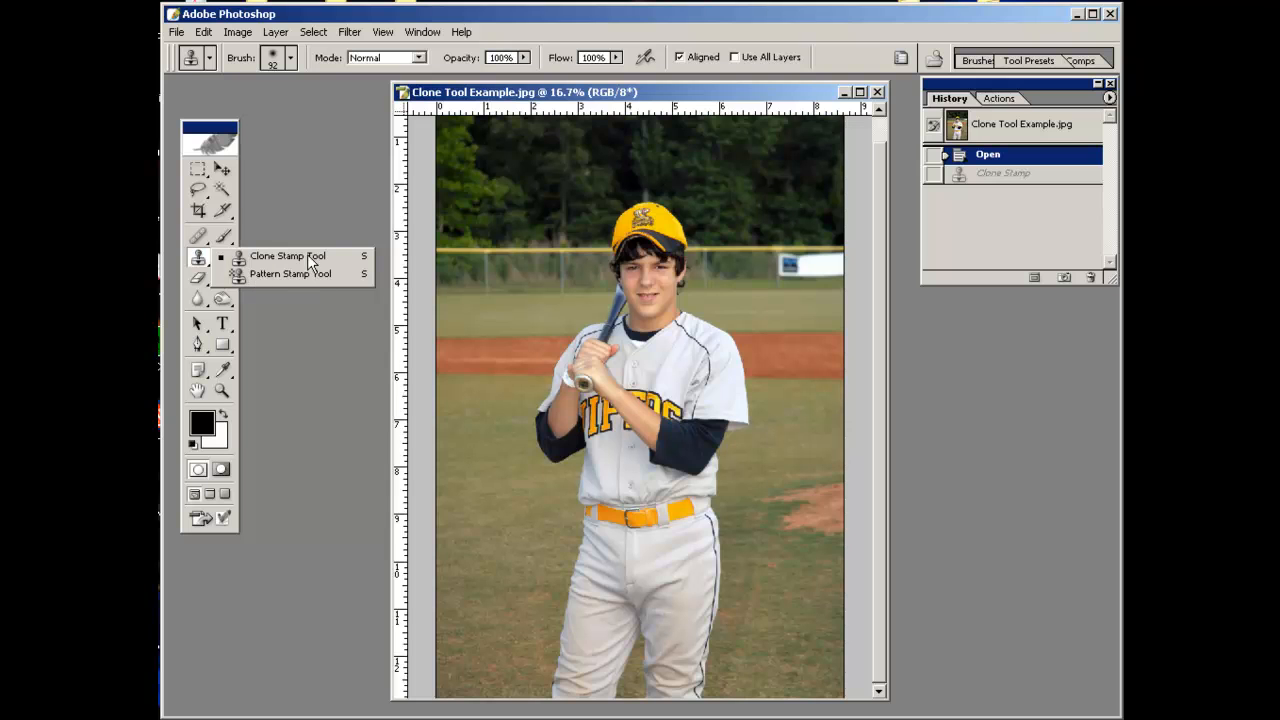
{"action": "left_click", "coordinate": [240, 255]}
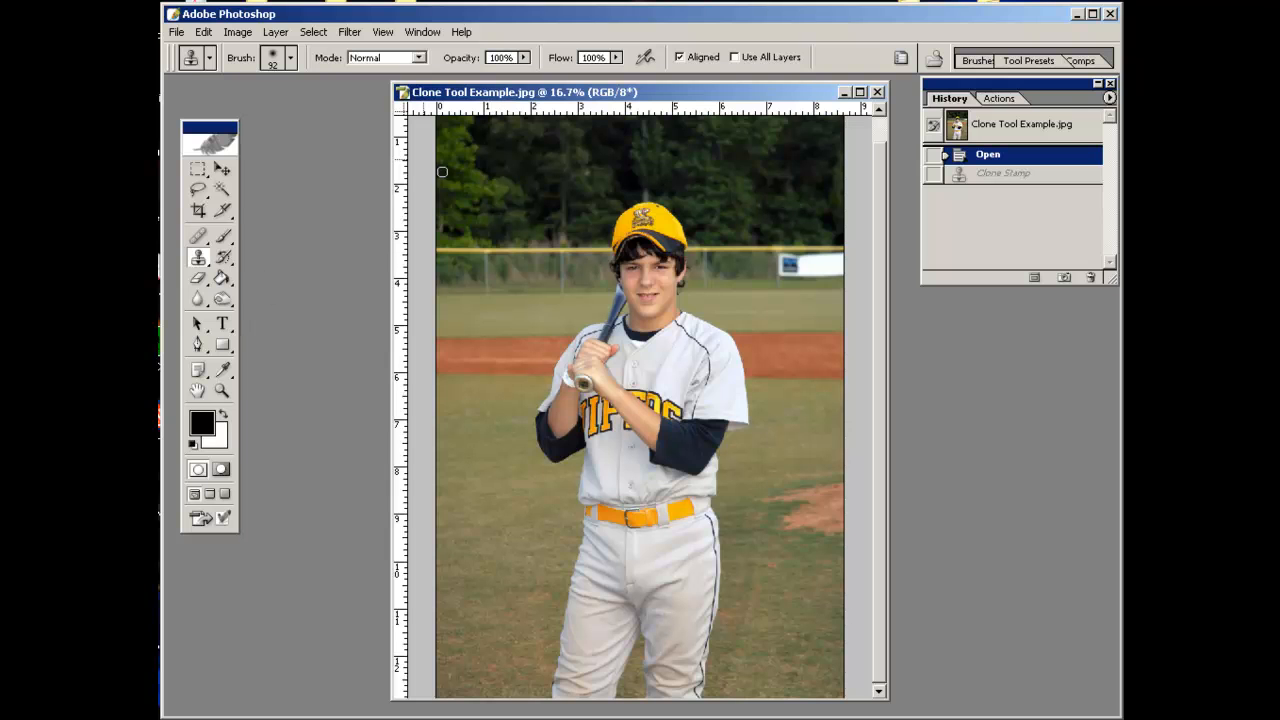
{"action": "left_click", "coordinate": [291, 58]}
{"action": "left_click", "coordinate": [336, 110]}
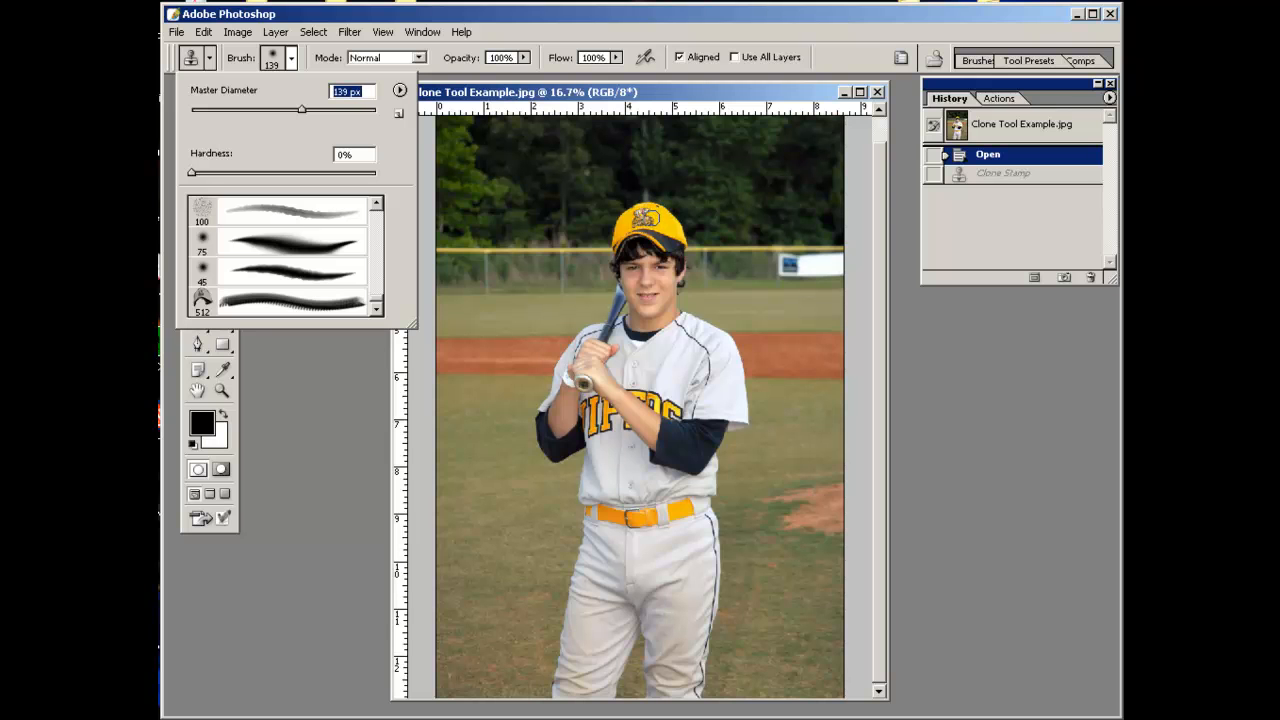
Sample the player's face and clone copies of it onto the field at upper right and lower left.
{"action": "left_click", "coordinate": [644, 220]}
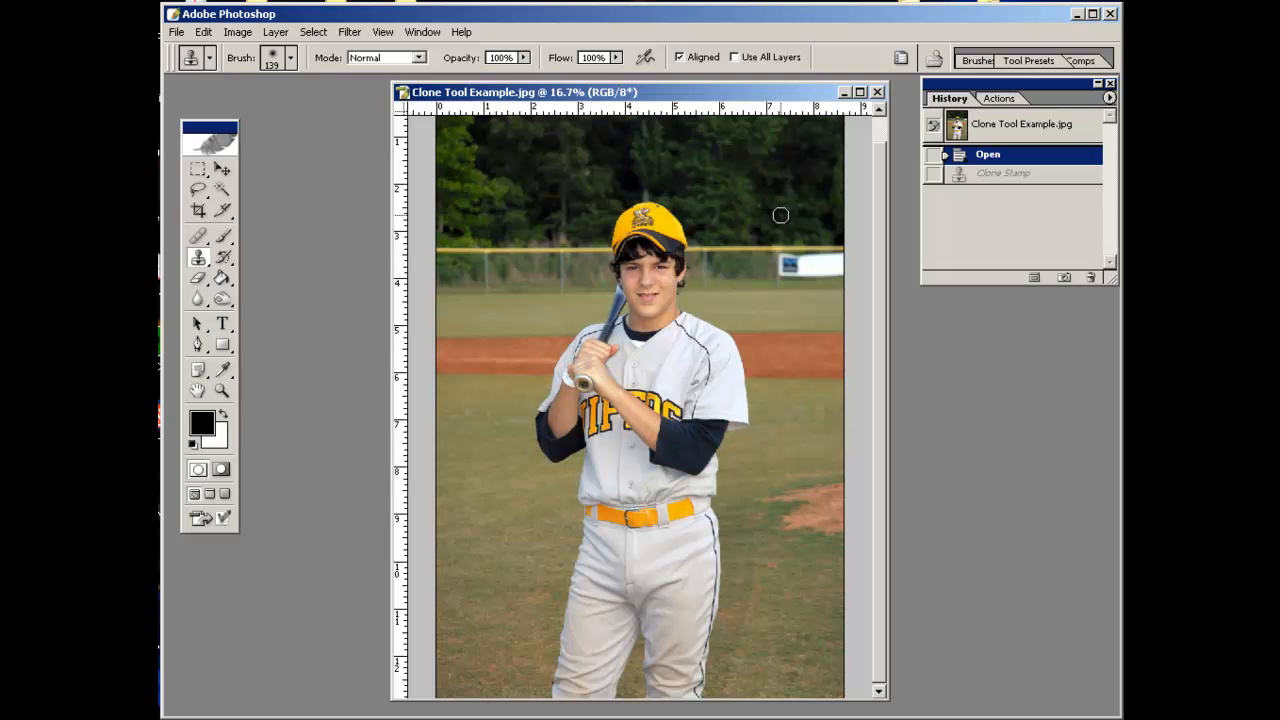
{"action": "mouse_move", "coordinate": [780, 216]}
{"action": "left_mouse_down"}
{"action": "mouse_move", "coordinate": [756, 218]}
{"action": "mouse_move", "coordinate": [782, 222]}
{"action": "mouse_move", "coordinate": [772, 199]}
{"action": "mouse_move", "coordinate": [756, 225]}
{"action": "mouse_move", "coordinate": [786, 215]}
{"action": "mouse_move", "coordinate": [758, 234]}
{"action": "mouse_move", "coordinate": [804, 229]}
{"action": "mouse_move", "coordinate": [756, 252]}
{"action": "mouse_move", "coordinate": [796, 254]}
{"action": "mouse_move", "coordinate": [777, 282]}
{"action": "mouse_move", "coordinate": [806, 262]}
{"action": "mouse_move", "coordinate": [780, 311]}
{"action": "mouse_move", "coordinate": [790, 338]}
{"action": "mouse_move", "coordinate": [797, 277]}
{"action": "left_mouse_up"}
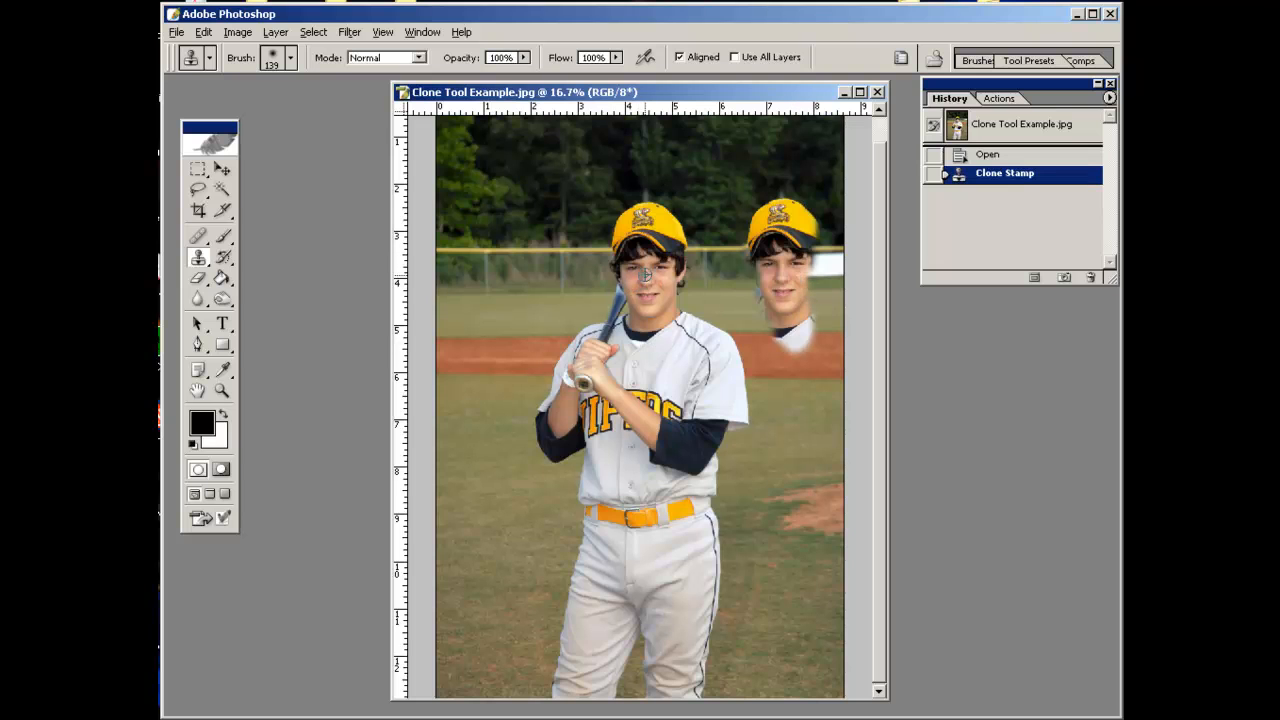
{"action": "left_click_drag", "start_coordinate": [494, 528], "coordinate": [512, 508]}
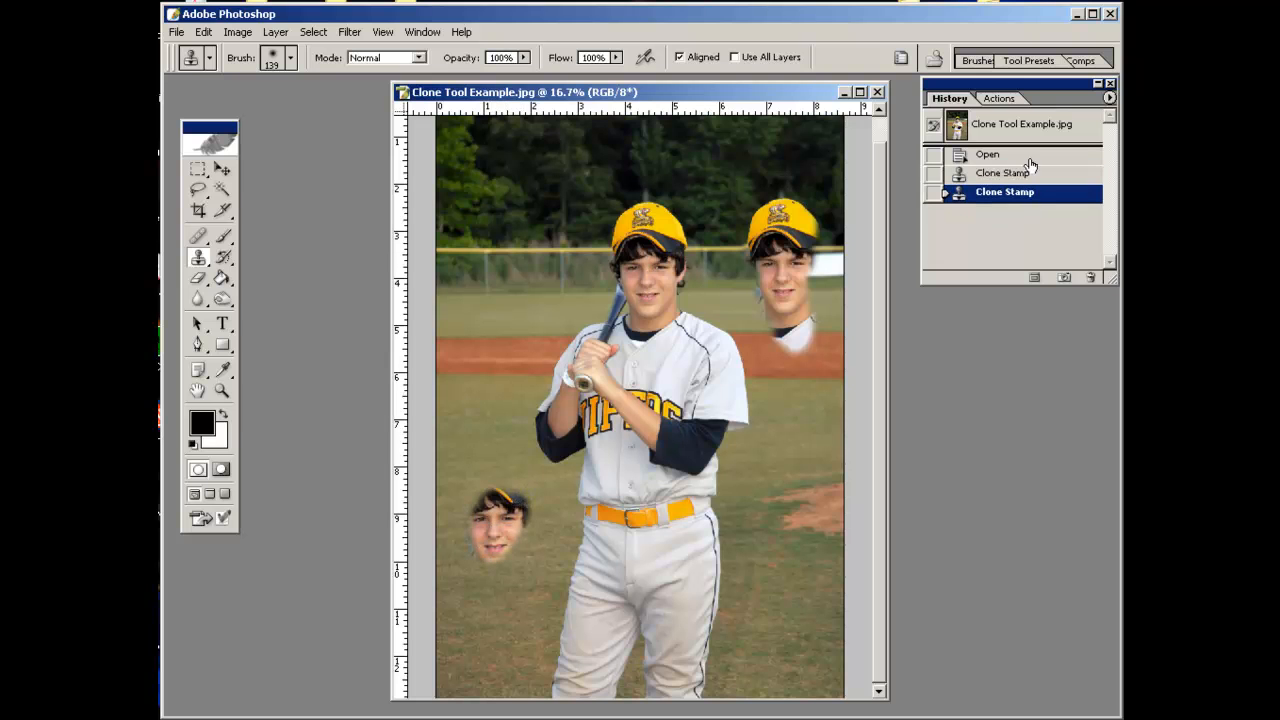
Revert the image history back to the Open state.
{"action": "left_click", "coordinate": [985, 174]}
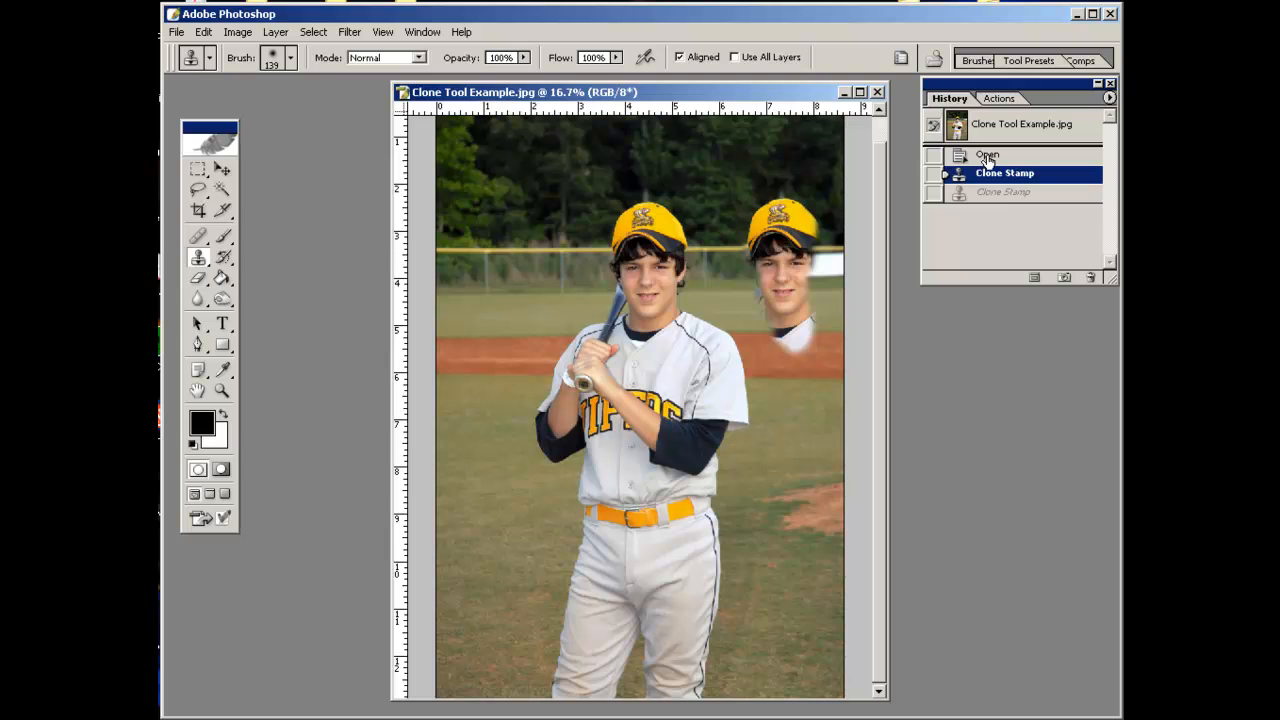
{"action": "left_click", "coordinate": [987, 156]}
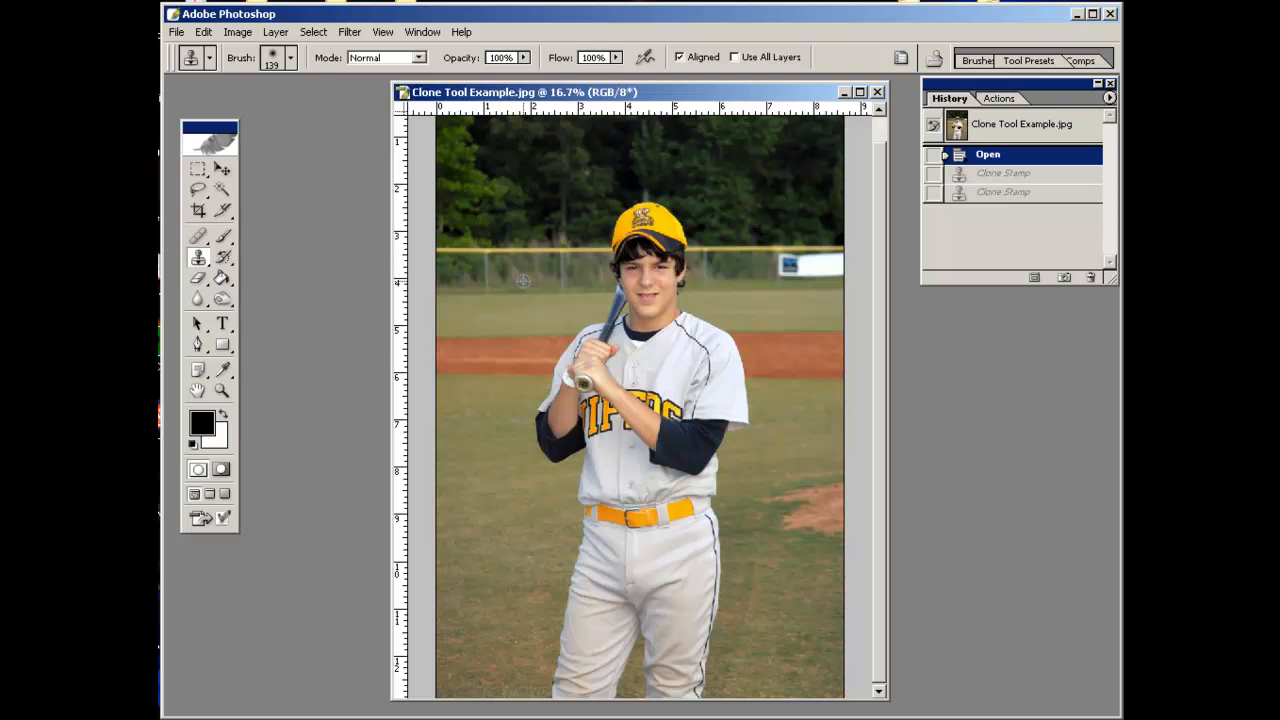
Sample the background and clone it over the yellow fence on the left side of the field.
{"action": "mouse_move", "coordinate": [486, 278]}
{"action": "left_mouse_down"}
{"action": "mouse_move", "coordinate": [487, 263]}
{"action": "mouse_move", "coordinate": [489, 286]}
{"action": "left_mouse_up"}
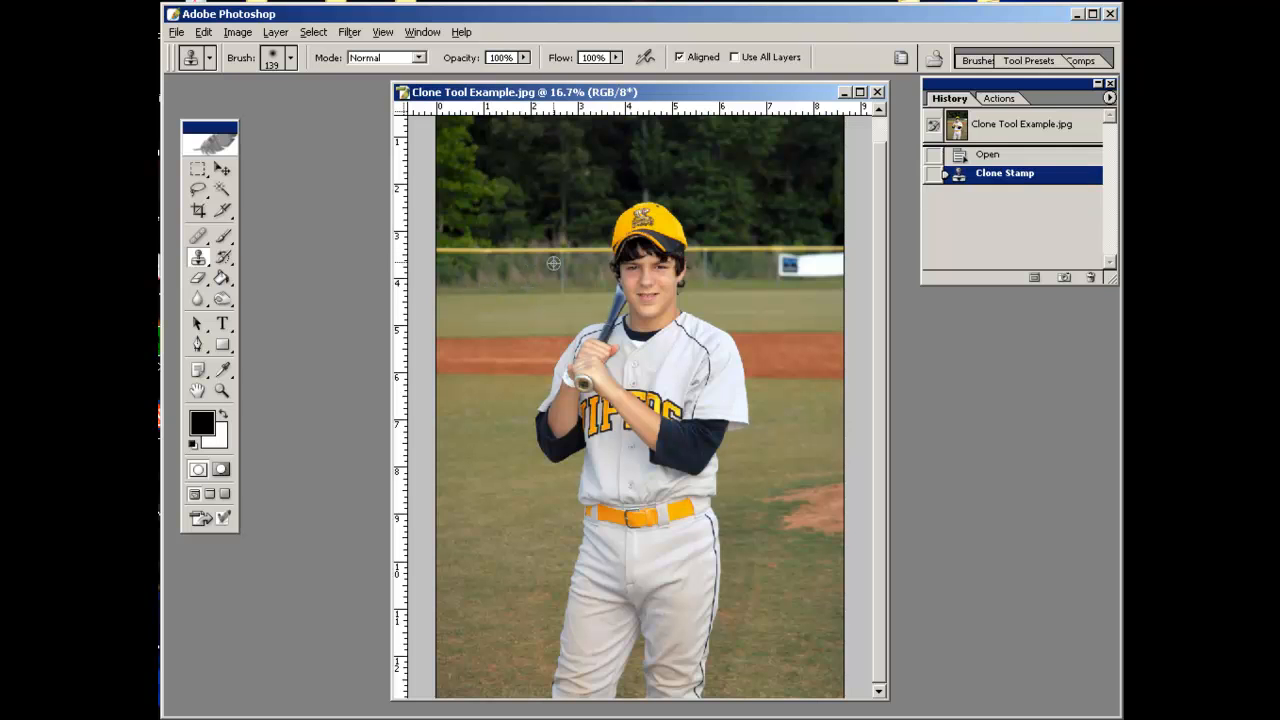
{"action": "left_click_drag", "start_coordinate": [551, 255], "coordinate": [441, 251]}
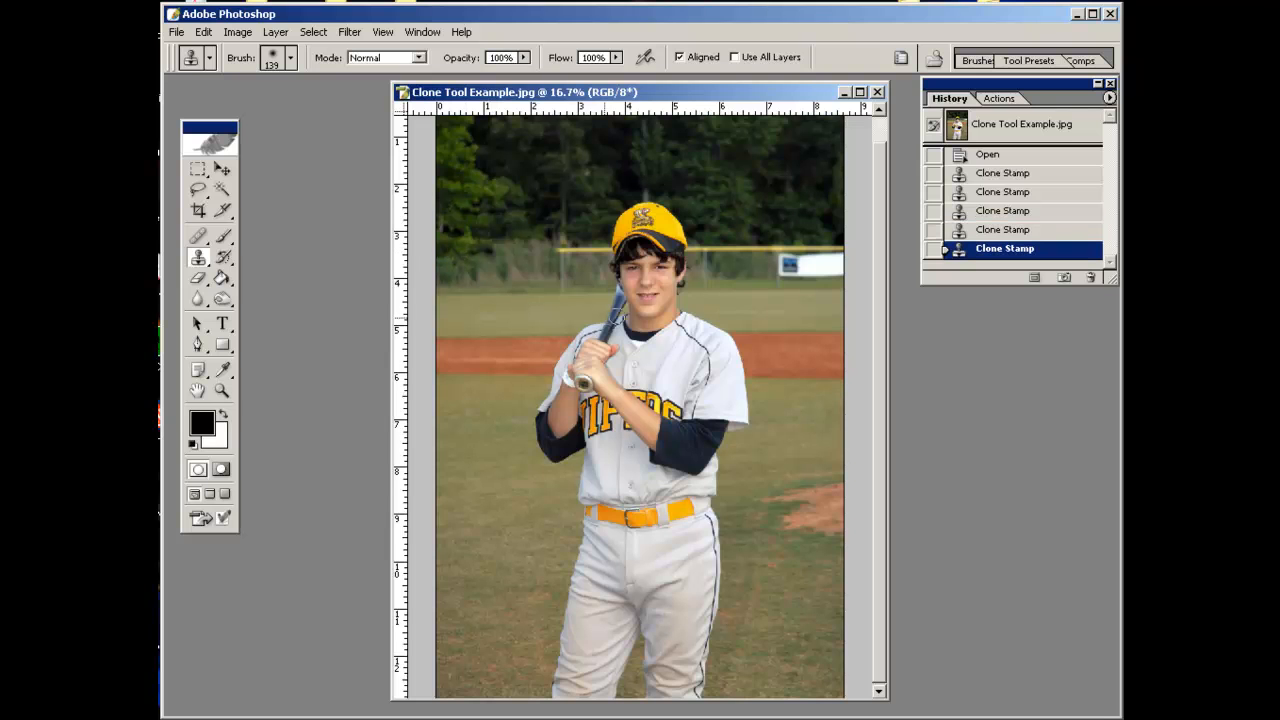
{"action": "left_click_drag", "start_coordinate": [564, 279], "coordinate": [561, 270]}
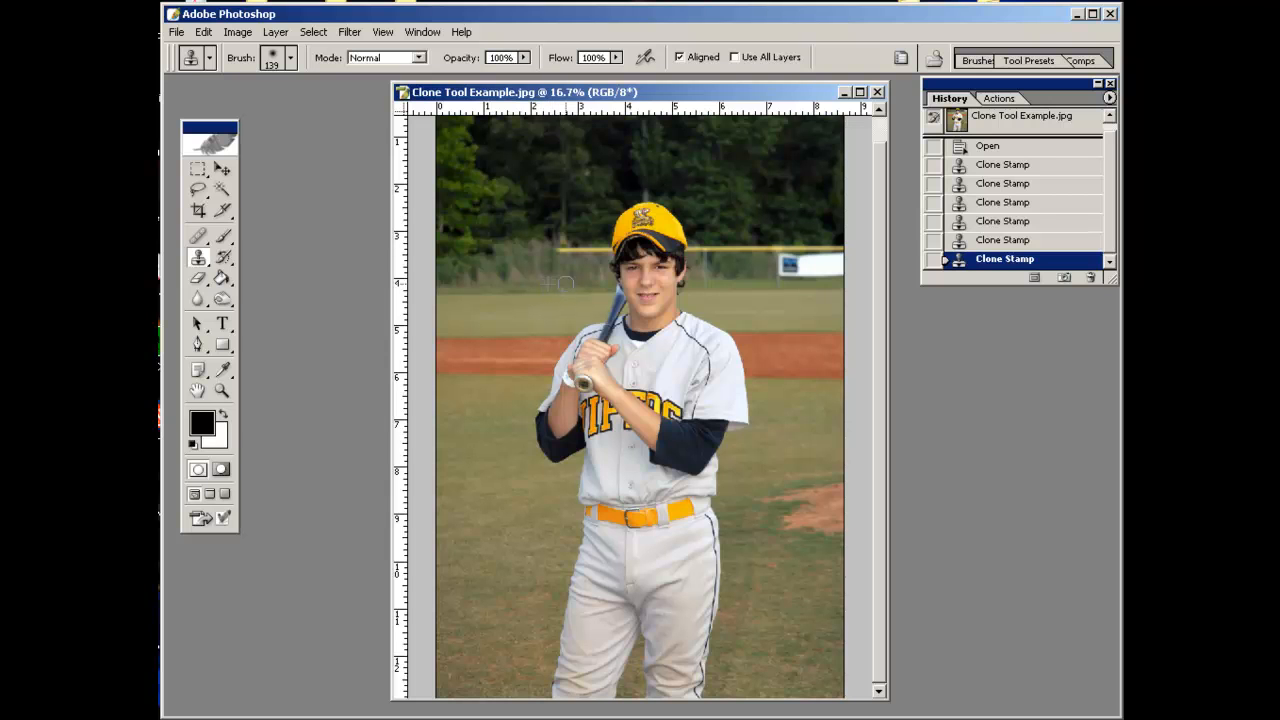
{"action": "left_click", "coordinate": [560, 284]}
{"action": "mouse_move", "coordinate": [568, 251]}
{"action": "left_mouse_down"}
{"action": "mouse_move", "coordinate": [579, 280]}
{"action": "mouse_move", "coordinate": [596, 238]}
{"action": "left_mouse_up"}
{"action": "left_click", "coordinate": [588, 268], "text": "alt"}
{"action": "left_click", "coordinate": [586, 218], "text": "alt"}
{"action": "left_click", "coordinate": [590, 273], "text": "alt"}
{"action": "left_click", "coordinate": [580, 255]}
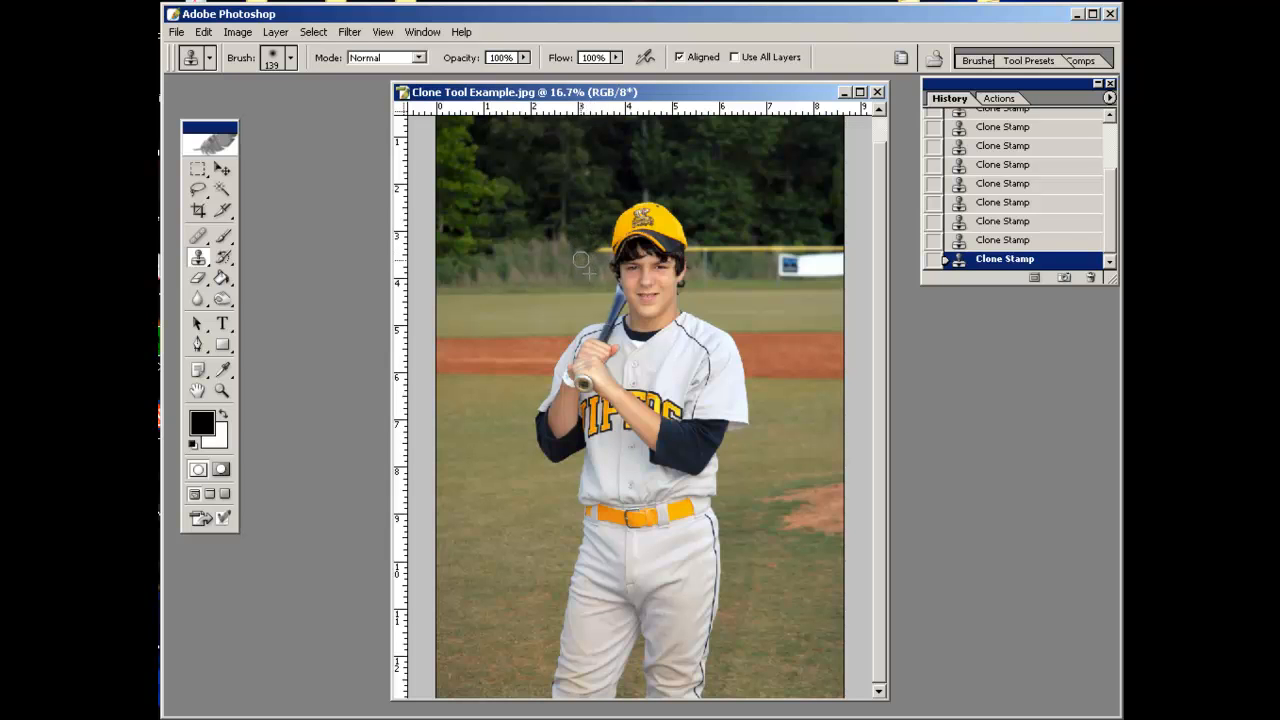
Clone background over the fence on the right side, stepping back one history state to redo a stroke.
{"action": "left_click", "coordinate": [816, 216], "text": "alt"}
{"action": "mouse_move", "coordinate": [823, 245]}
{"action": "left_mouse_down"}
{"action": "mouse_move", "coordinate": [835, 248]}
{"action": "mouse_move", "coordinate": [813, 250]}
{"action": "mouse_move", "coordinate": [804, 232]}
{"action": "mouse_move", "coordinate": [769, 250]}
{"action": "mouse_move", "coordinate": [793, 242]}
{"action": "left_mouse_up"}
{"action": "left_click", "coordinate": [762, 236], "text": "alt"}
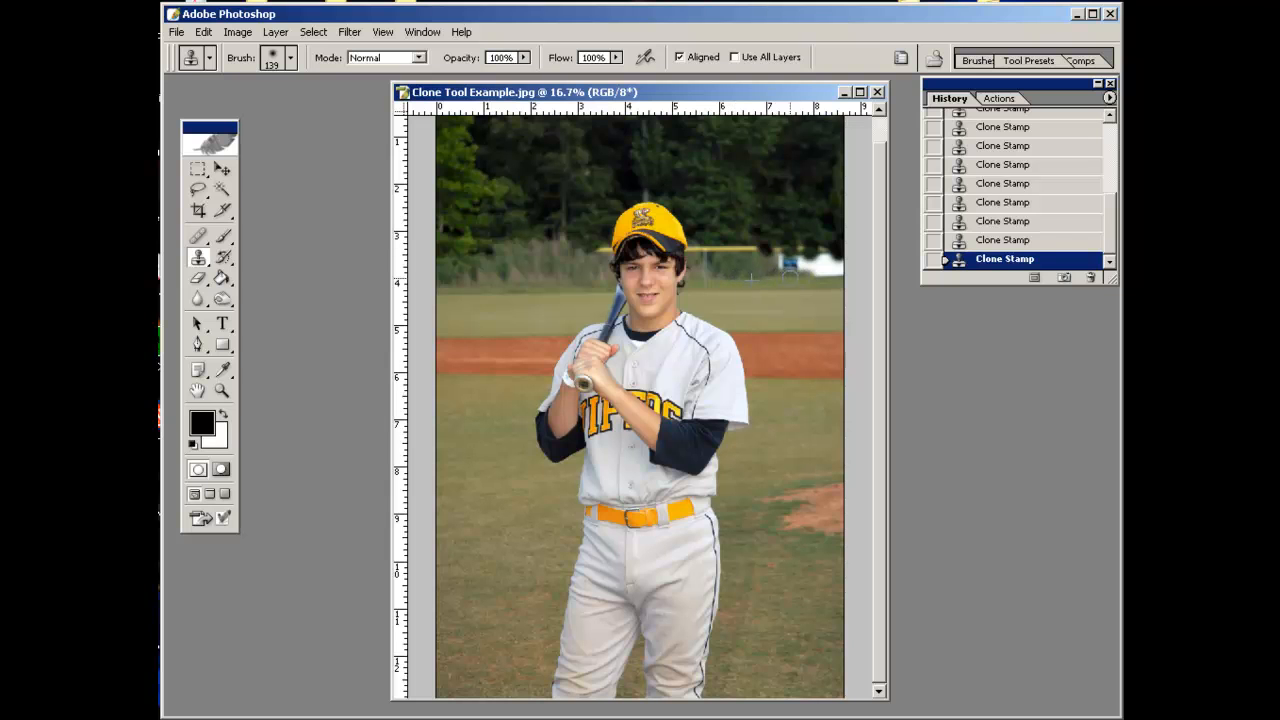
{"action": "left_click", "coordinate": [966, 223]}
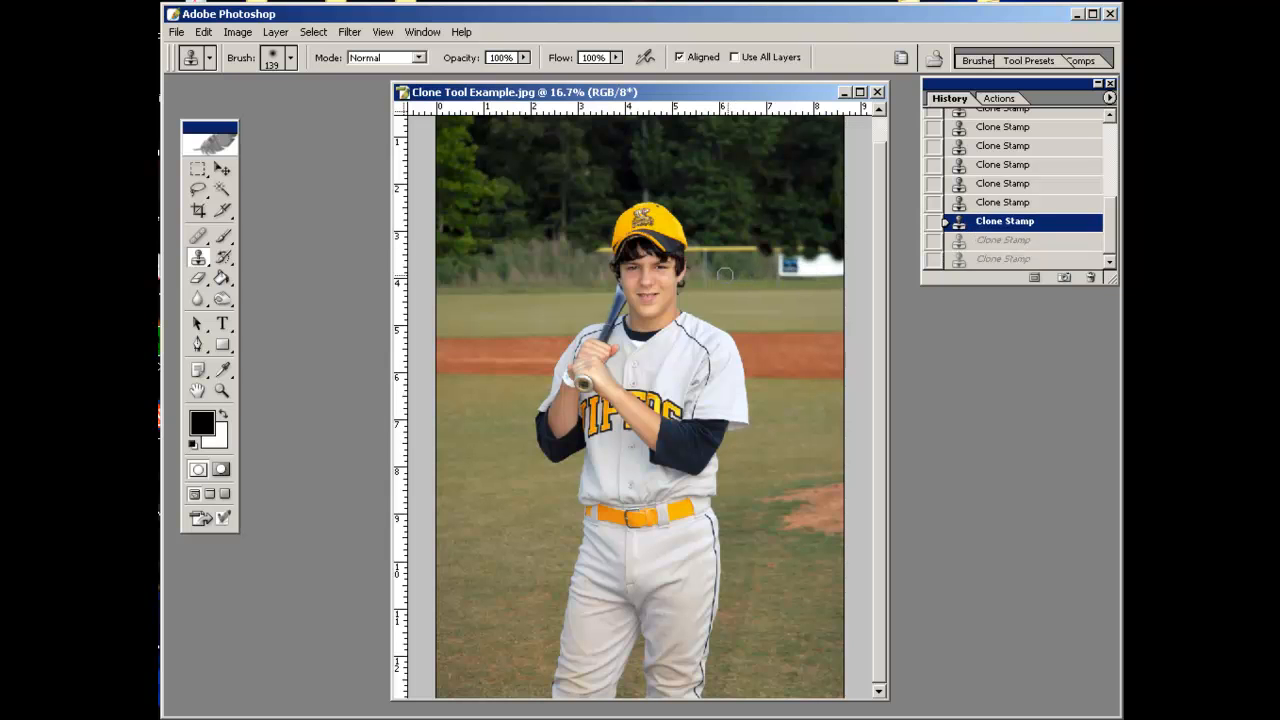
{"action": "mouse_move", "coordinate": [782, 274]}
{"action": "left_mouse_down"}
{"action": "mouse_move", "coordinate": [800, 258]}
{"action": "mouse_move", "coordinate": [798, 270]}
{"action": "mouse_move", "coordinate": [847, 271]}
{"action": "mouse_move", "coordinate": [793, 254]}
{"action": "mouse_move", "coordinate": [782, 272]}
{"action": "mouse_move", "coordinate": [797, 254]}
{"action": "left_mouse_up"}
{"action": "left_click", "coordinate": [742, 271], "text": "alt"}
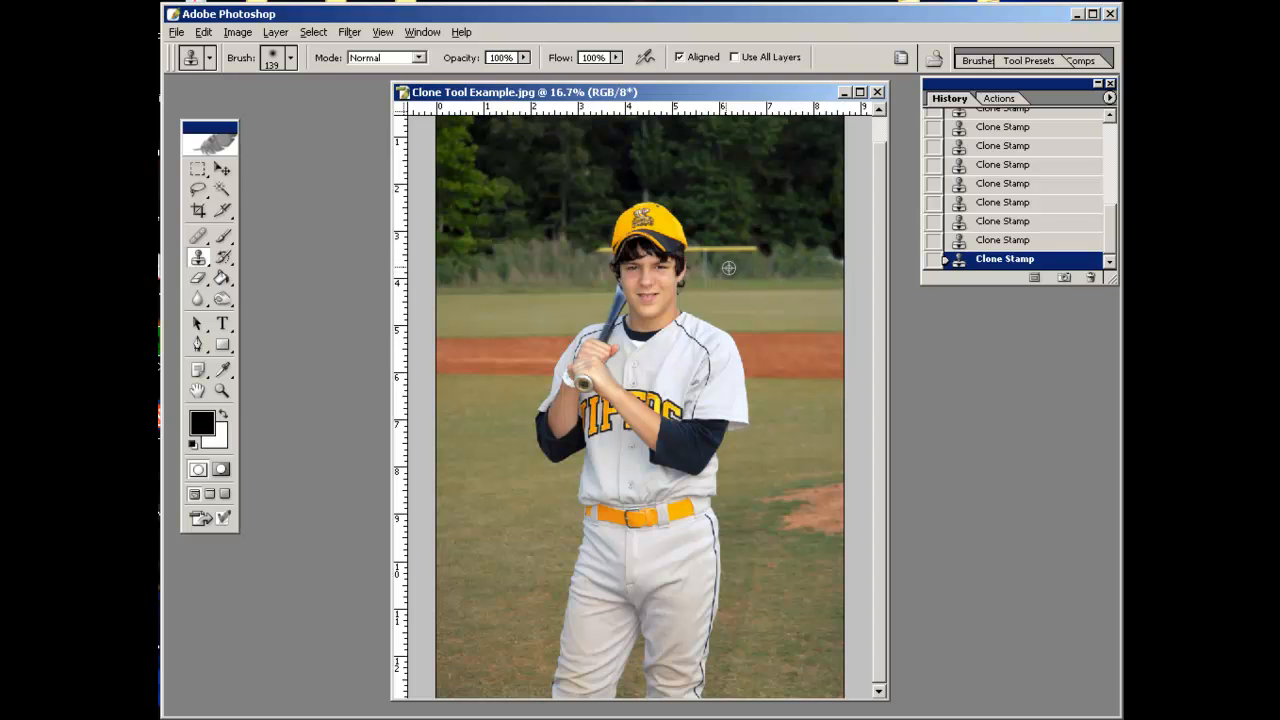
{"action": "left_click_drag", "start_coordinate": [694, 242], "coordinate": [764, 251]}
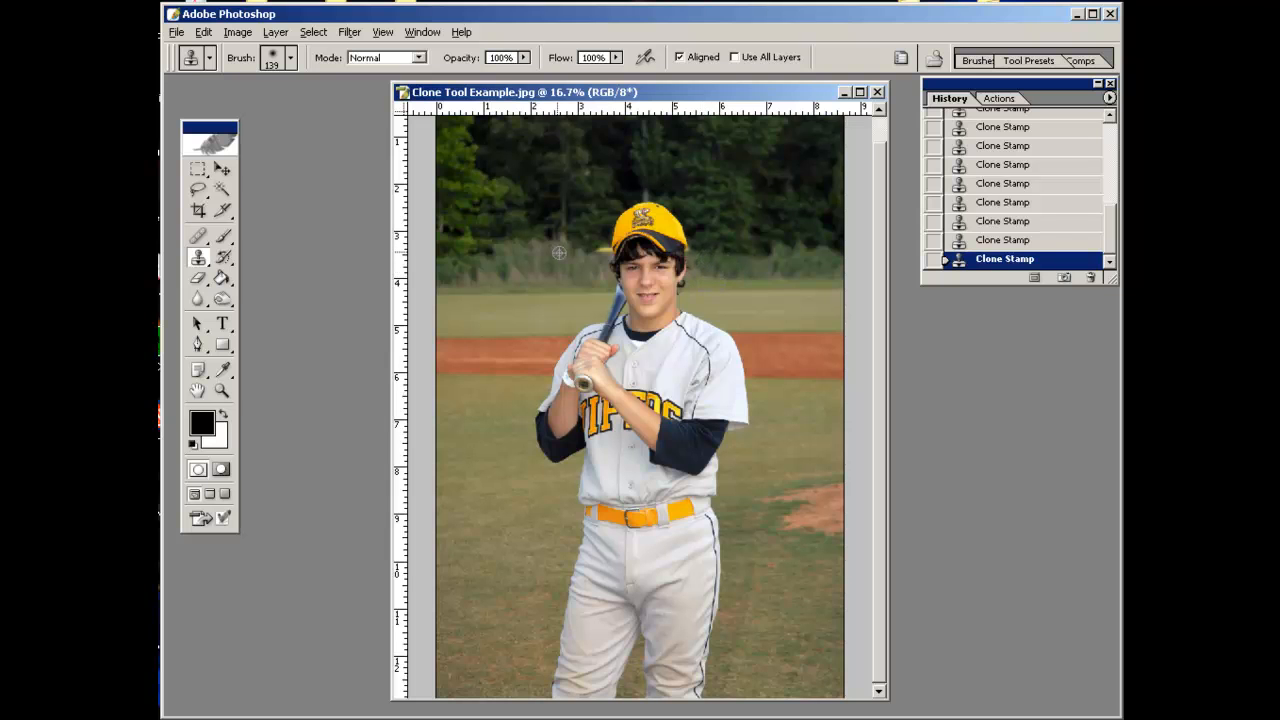
{"action": "left_click_drag", "start_coordinate": [601, 250], "coordinate": [599, 248]}
Touch up the tree line above the player's cap with Clone Stamp strokes.
{"action": "left_click", "coordinate": [636, 174], "text": "alt"}
{"action": "left_click_drag", "start_coordinate": [658, 194], "coordinate": [645, 194]}
{"action": "left_click_drag", "start_coordinate": [797, 97], "coordinate": [797, 89]}
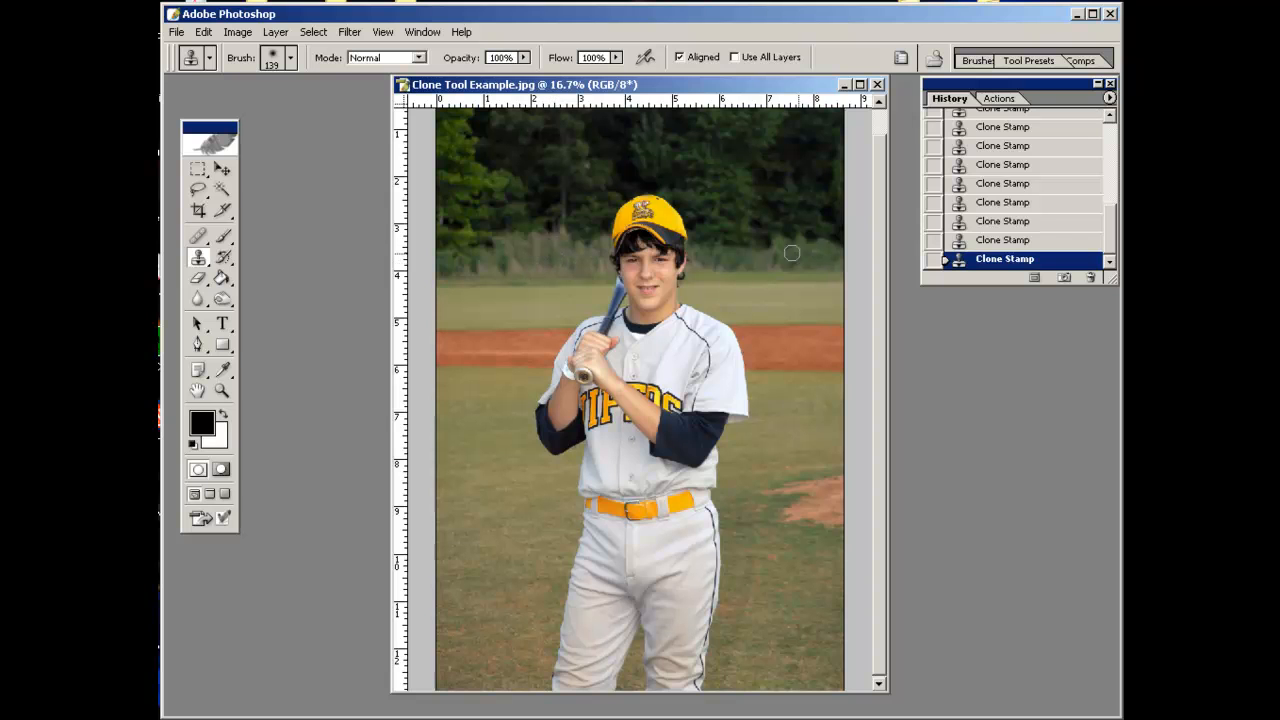
Set the Clone Stamp opacity to 52% and the brush diameter to 251 px.
{"action": "left_click", "coordinate": [522, 57]}
{"action": "left_click_drag", "start_coordinate": [520, 73], "coordinate": [478, 74]}
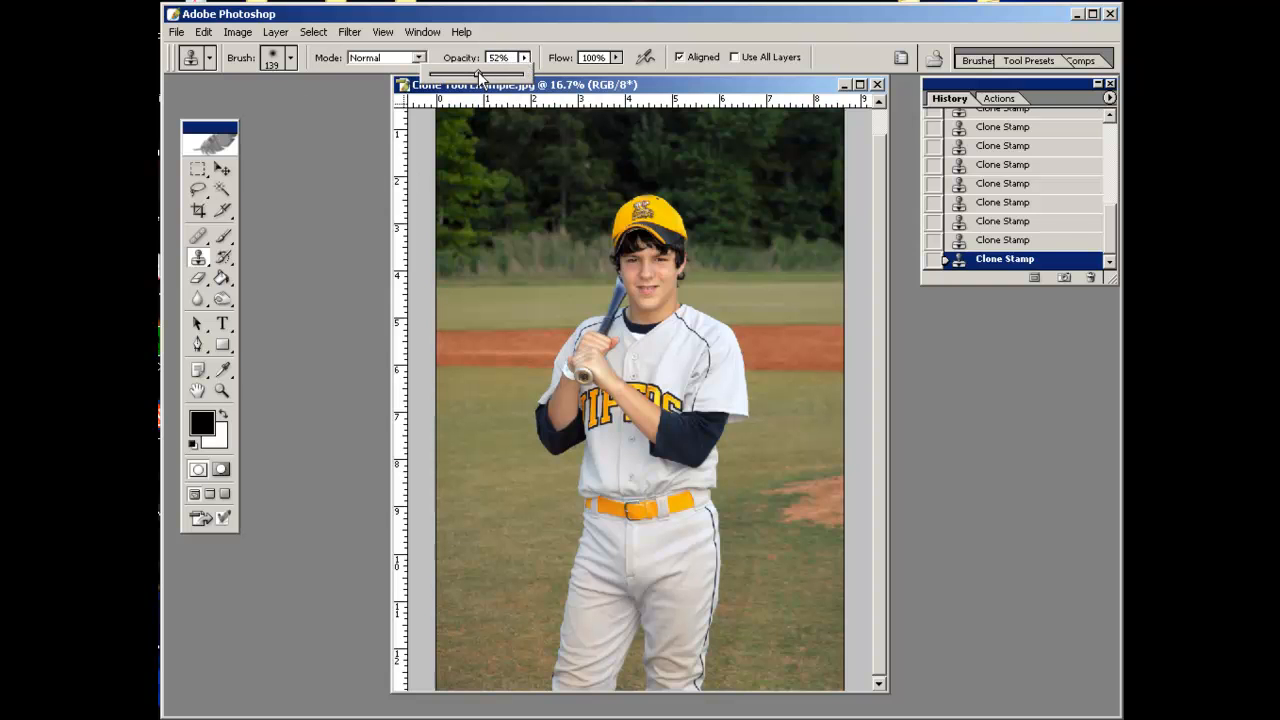
{"action": "left_click", "coordinate": [291, 57]}
{"action": "left_click_drag", "start_coordinate": [335, 115], "coordinate": [335, 113]}
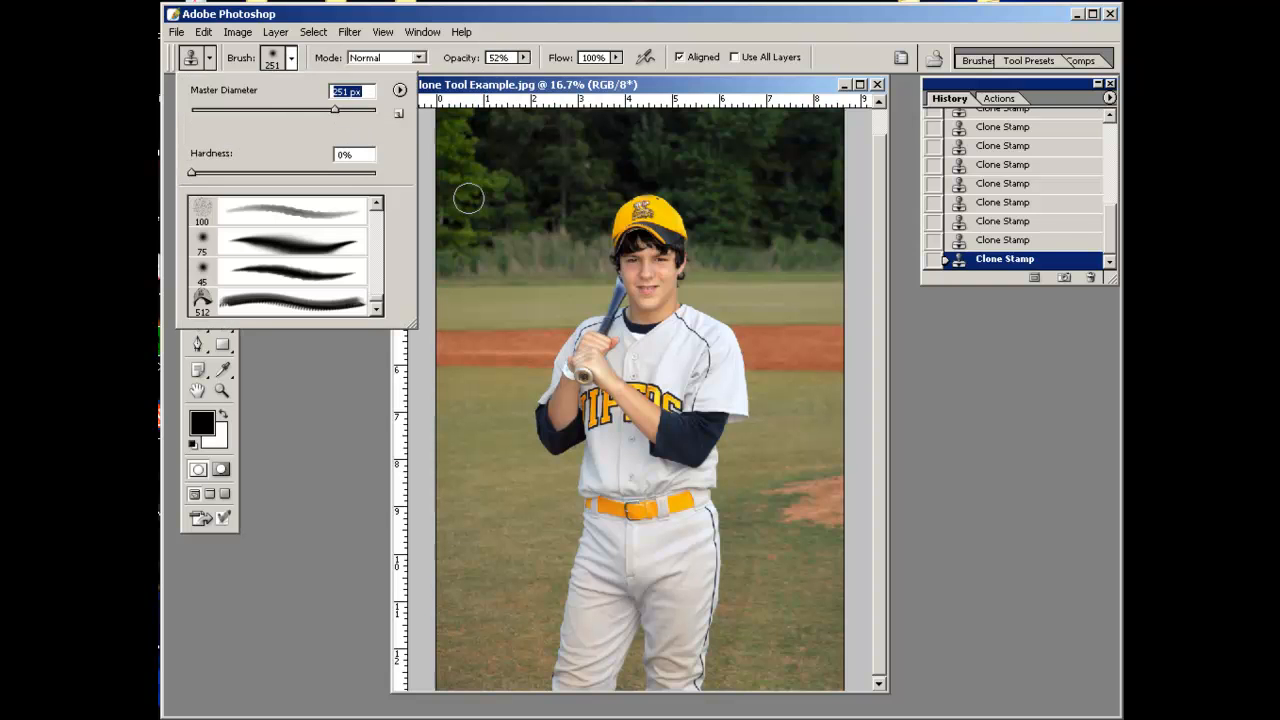
Blend the bushes behind the former fence with softer clone strokes on the right.
{"action": "left_click", "coordinate": [535, 258]}
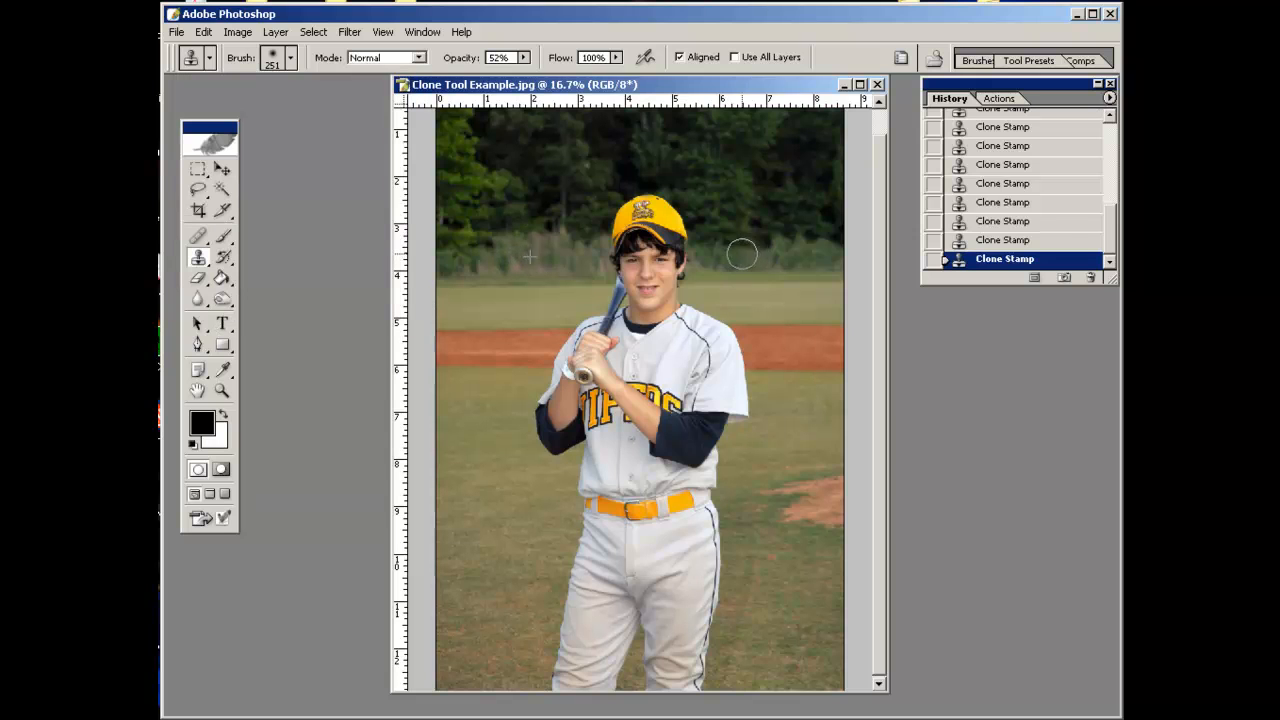
{"action": "mouse_move", "coordinate": [765, 249]}
{"action": "left_mouse_down"}
{"action": "mouse_move", "coordinate": [809, 261]}
{"action": "mouse_move", "coordinate": [717, 248]}
{"action": "mouse_move", "coordinate": [737, 240]}
{"action": "left_mouse_up"}
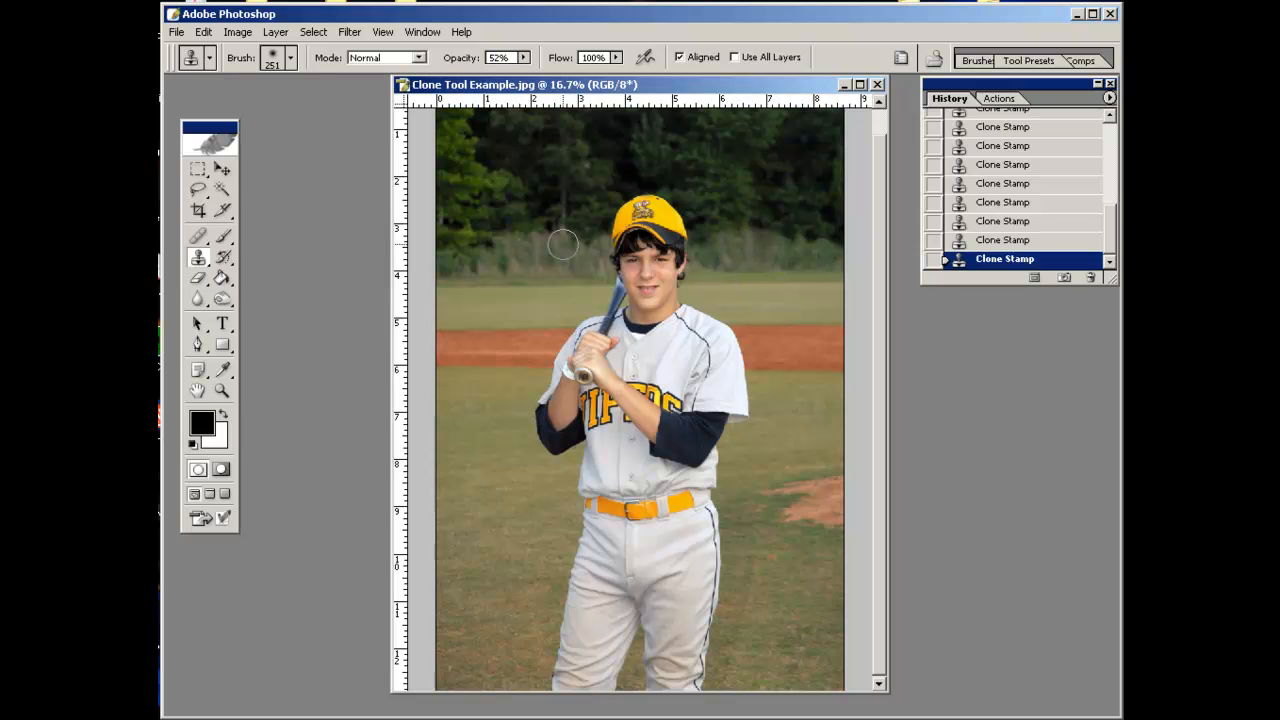
{"action": "mouse_move", "coordinate": [817, 240]}
{"action": "left_mouse_down"}
{"action": "mouse_move", "coordinate": [812, 250]}
{"action": "mouse_move", "coordinate": [828, 236]}
{"action": "left_mouse_up"}
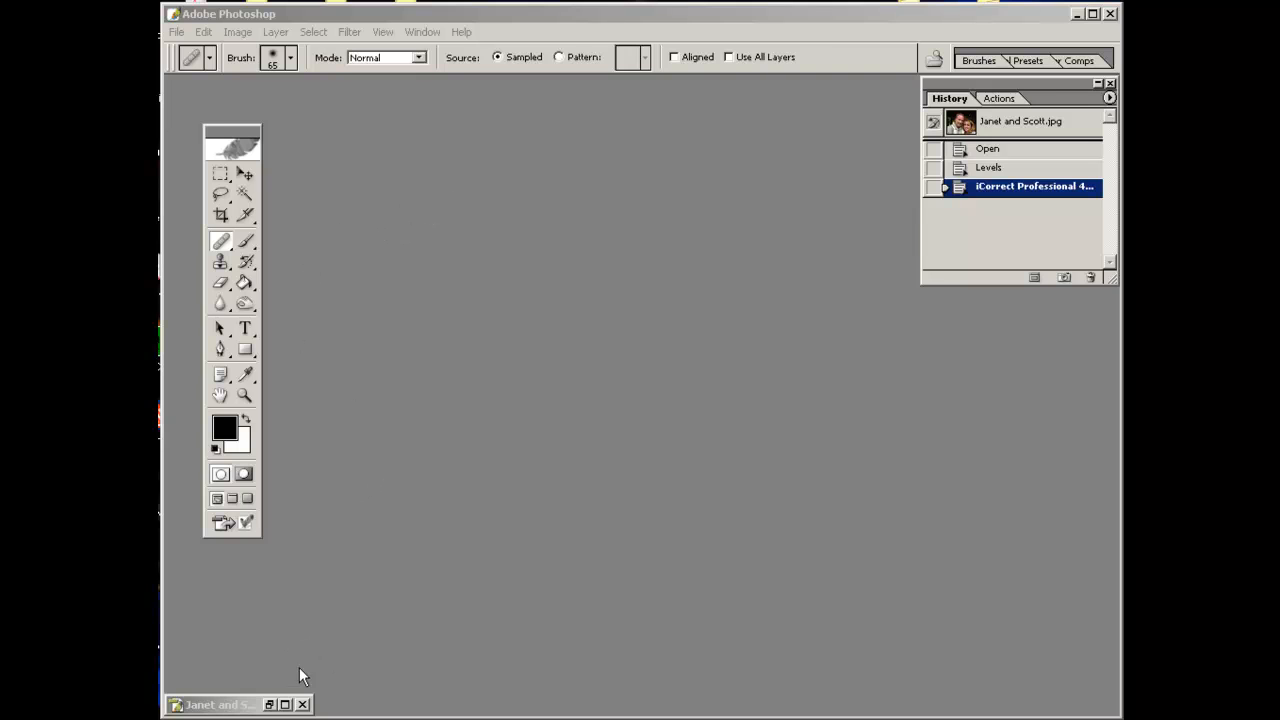
Restore the Janet and Scott image window and switch to Clone Stamp with a 73 px brush.
{"action": "left_click", "coordinate": [268, 702]}
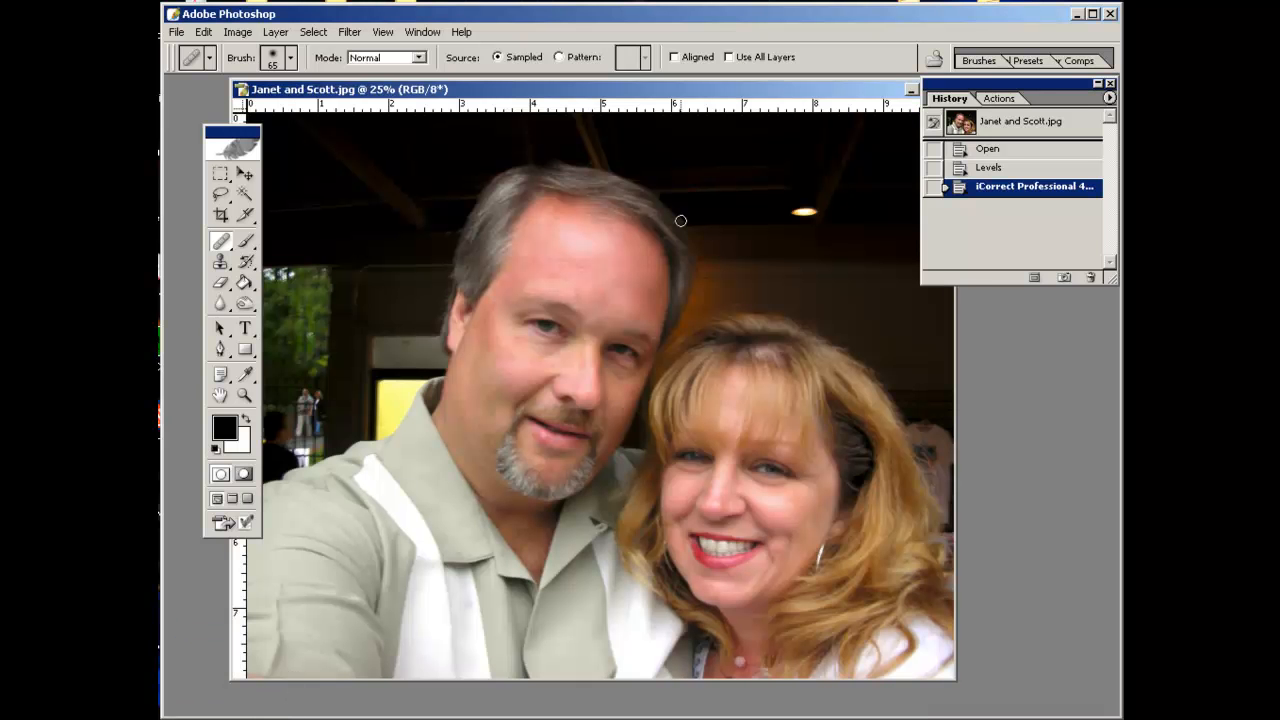
{"action": "left_click", "coordinate": [221, 264]}
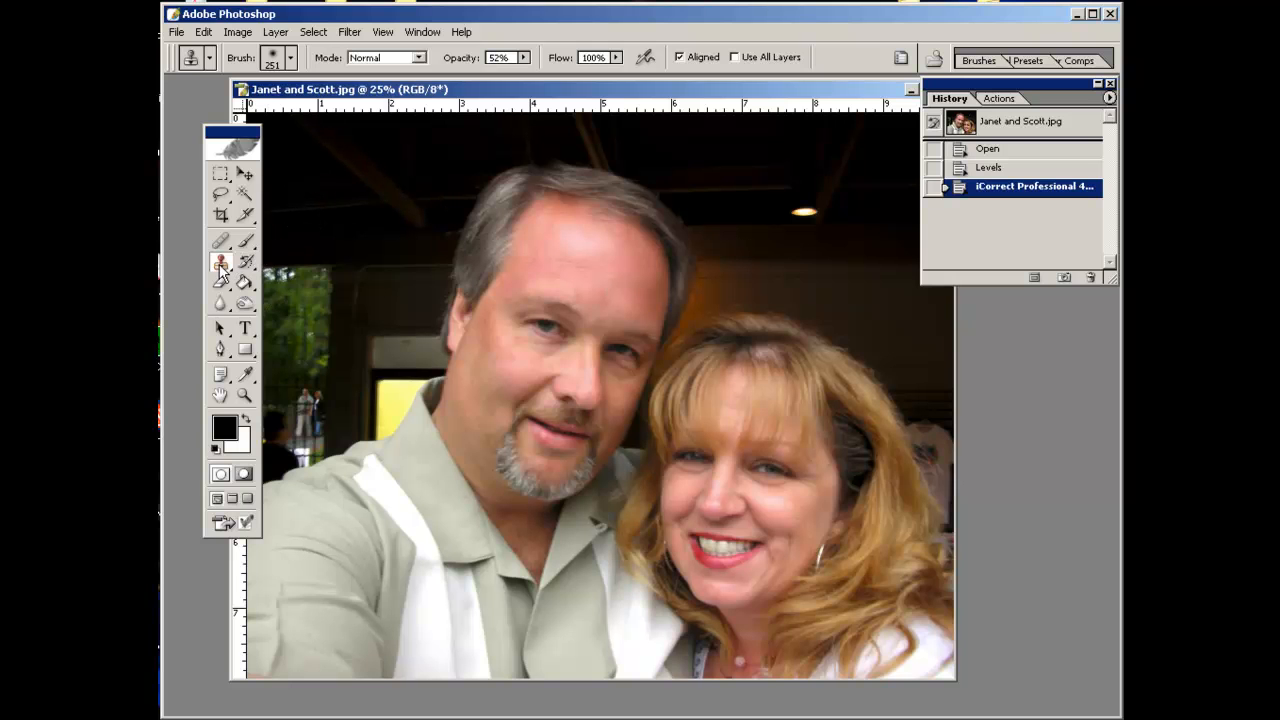
{"action": "left_click", "coordinate": [291, 58]}
{"action": "left_click_drag", "start_coordinate": [335, 109], "coordinate": [258, 111]}
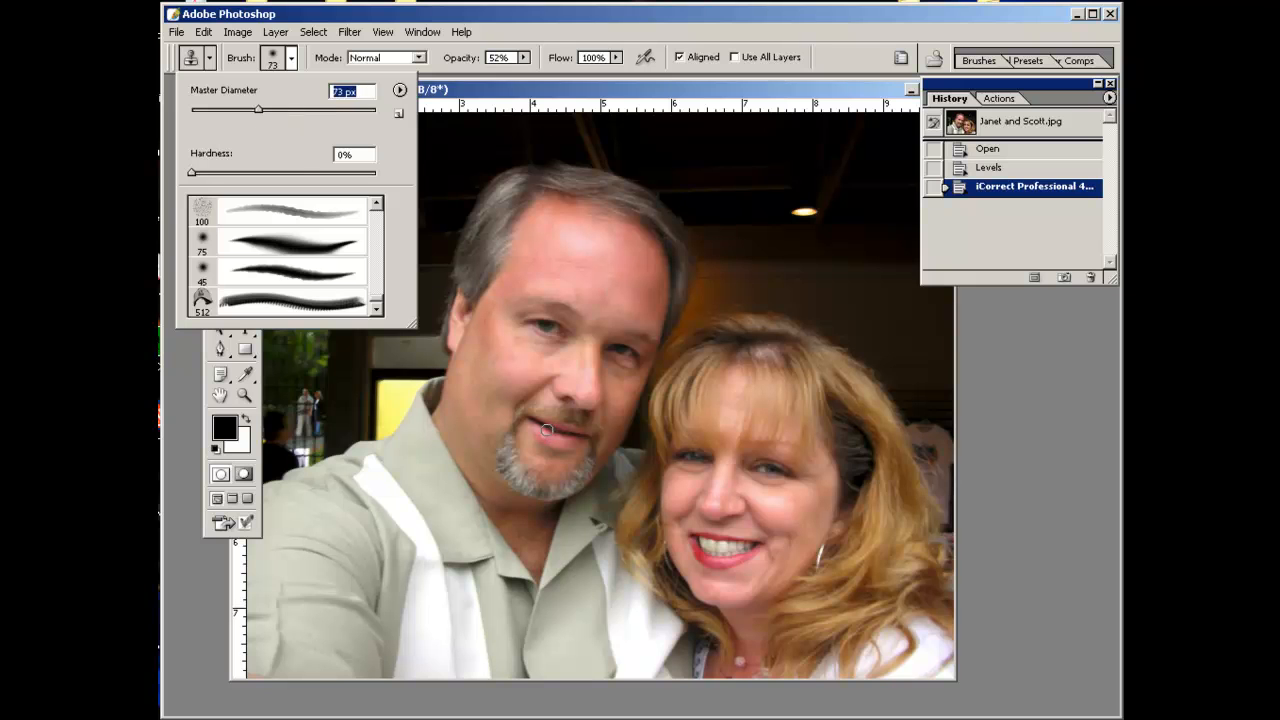
Clone the man's forehead onto the left background at 100% opacity, then undo the stroke.
{"action": "left_click", "coordinate": [524, 58]}
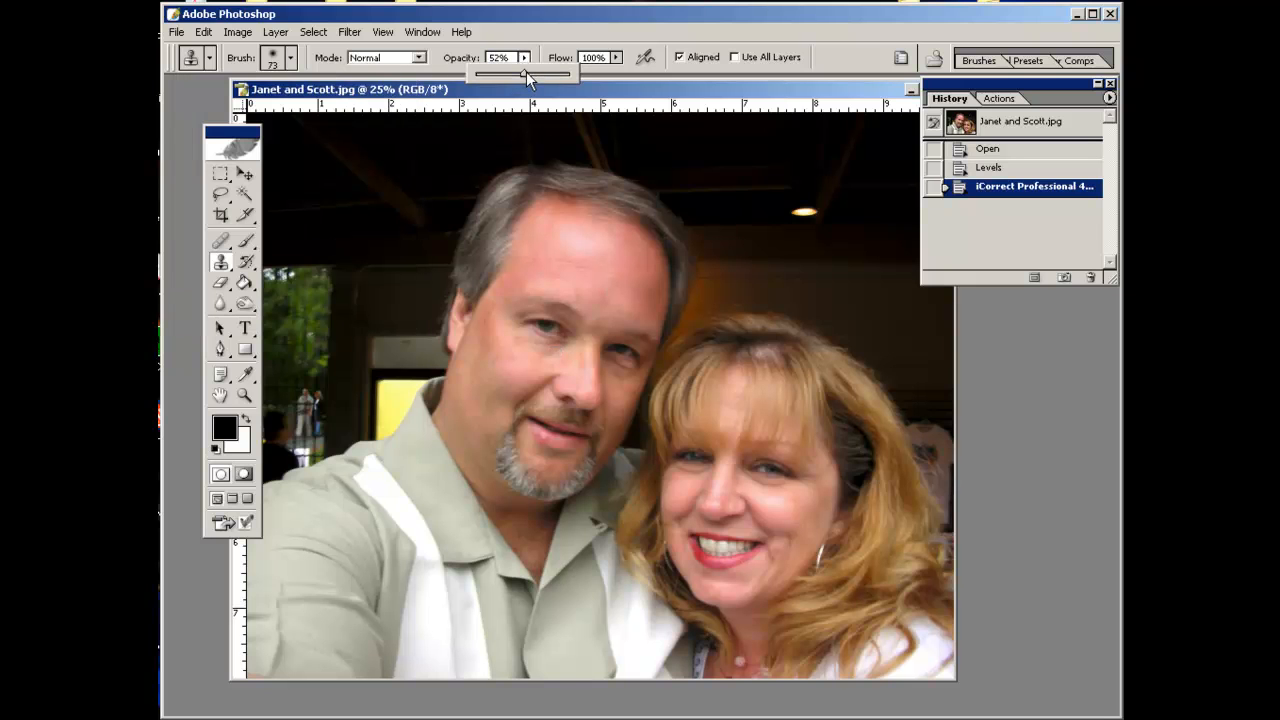
{"action": "left_click_drag", "start_coordinate": [575, 74], "coordinate": [573, 73]}
{"action": "left_click_drag", "start_coordinate": [474, 75], "coordinate": [586, 79]}
{"action": "left_click", "coordinate": [543, 277], "text": "alt"}
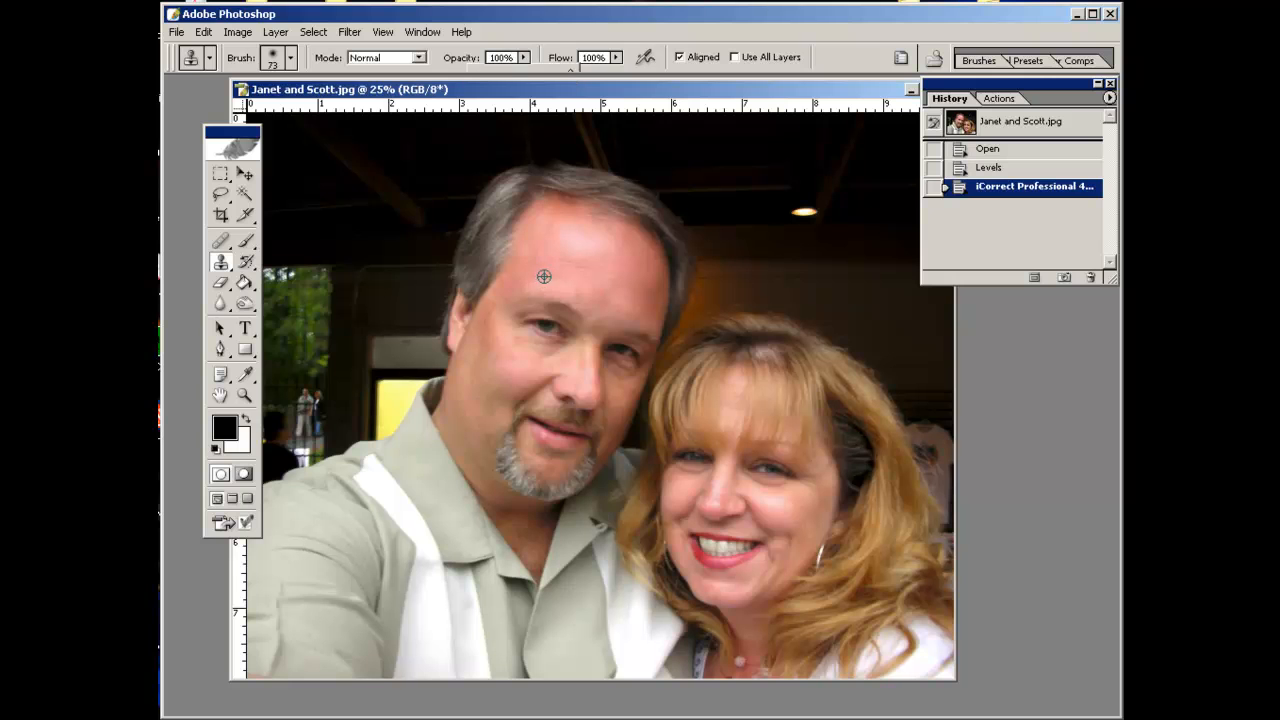
{"action": "mouse_move", "coordinate": [367, 250]}
{"action": "left_mouse_down"}
{"action": "mouse_move", "coordinate": [346, 251]}
{"action": "mouse_move", "coordinate": [376, 266]}
{"action": "mouse_move", "coordinate": [378, 314]}
{"action": "mouse_move", "coordinate": [346, 306]}
{"action": "mouse_move", "coordinate": [344, 272]}
{"action": "mouse_move", "coordinate": [385, 305]}
{"action": "mouse_move", "coordinate": [389, 319]}
{"action": "mouse_move", "coordinate": [372, 325]}
{"action": "left_mouse_up"}
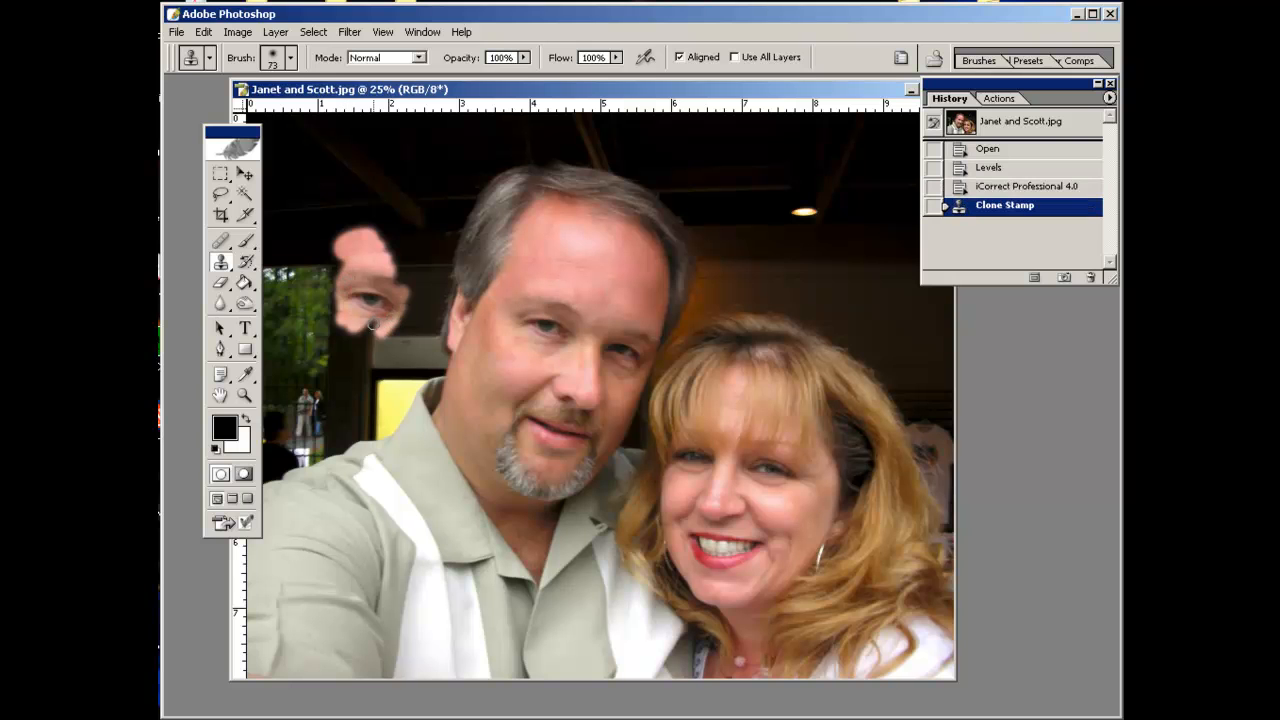
{"action": "key", "text": "ctrl+z"}
Lower the Clone Stamp opacity to 51%.
{"action": "left_click", "coordinate": [523, 58]}
{"action": "left_click_drag", "start_coordinate": [522, 73], "coordinate": [480, 80]}
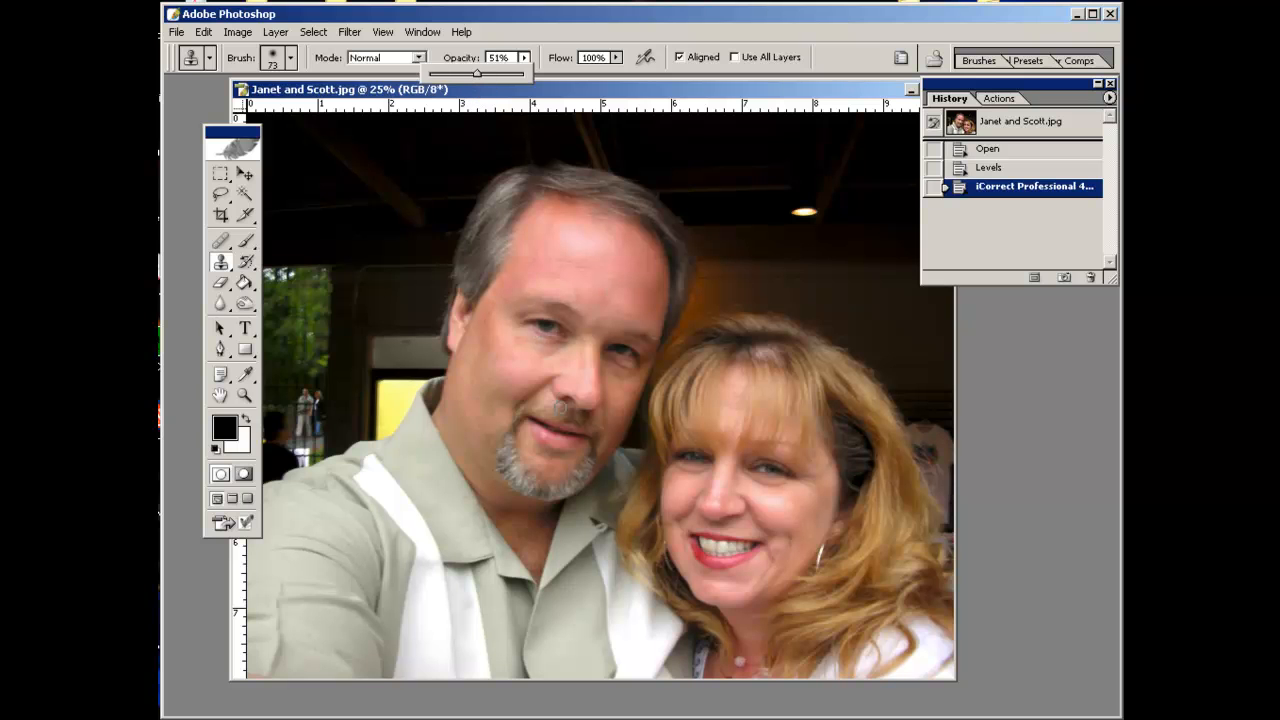
Clone the man's face semi-transparently onto the left background, then undo the stroke.
{"action": "left_click", "coordinate": [552, 326], "text": "alt"}
{"action": "mouse_move", "coordinate": [378, 310]}
{"action": "left_mouse_down"}
{"action": "mouse_move", "coordinate": [391, 347]}
{"action": "mouse_move", "coordinate": [398, 373]}
{"action": "mouse_move", "coordinate": [371, 407]}
{"action": "mouse_move", "coordinate": [356, 402]}
{"action": "mouse_move", "coordinate": [364, 374]}
{"action": "mouse_move", "coordinate": [401, 345]}
{"action": "mouse_move", "coordinate": [361, 314]}
{"action": "mouse_move", "coordinate": [386, 311]}
{"action": "mouse_move", "coordinate": [329, 336]}
{"action": "mouse_move", "coordinate": [369, 356]}
{"action": "mouse_move", "coordinate": [343, 389]}
{"action": "mouse_move", "coordinate": [367, 411]}
{"action": "mouse_move", "coordinate": [398, 376]}
{"action": "mouse_move", "coordinate": [389, 337]}
{"action": "mouse_move", "coordinate": [404, 311]}
{"action": "mouse_move", "coordinate": [401, 393]}
{"action": "mouse_move", "coordinate": [385, 421]}
{"action": "mouse_move", "coordinate": [401, 358]}
{"action": "mouse_move", "coordinate": [345, 297]}
{"action": "mouse_move", "coordinate": [309, 297]}
{"action": "mouse_move", "coordinate": [354, 315]}
{"action": "mouse_move", "coordinate": [319, 351]}
{"action": "mouse_move", "coordinate": [376, 360]}
{"action": "mouse_move", "coordinate": [334, 381]}
{"action": "mouse_move", "coordinate": [348, 420]}
{"action": "left_mouse_up"}
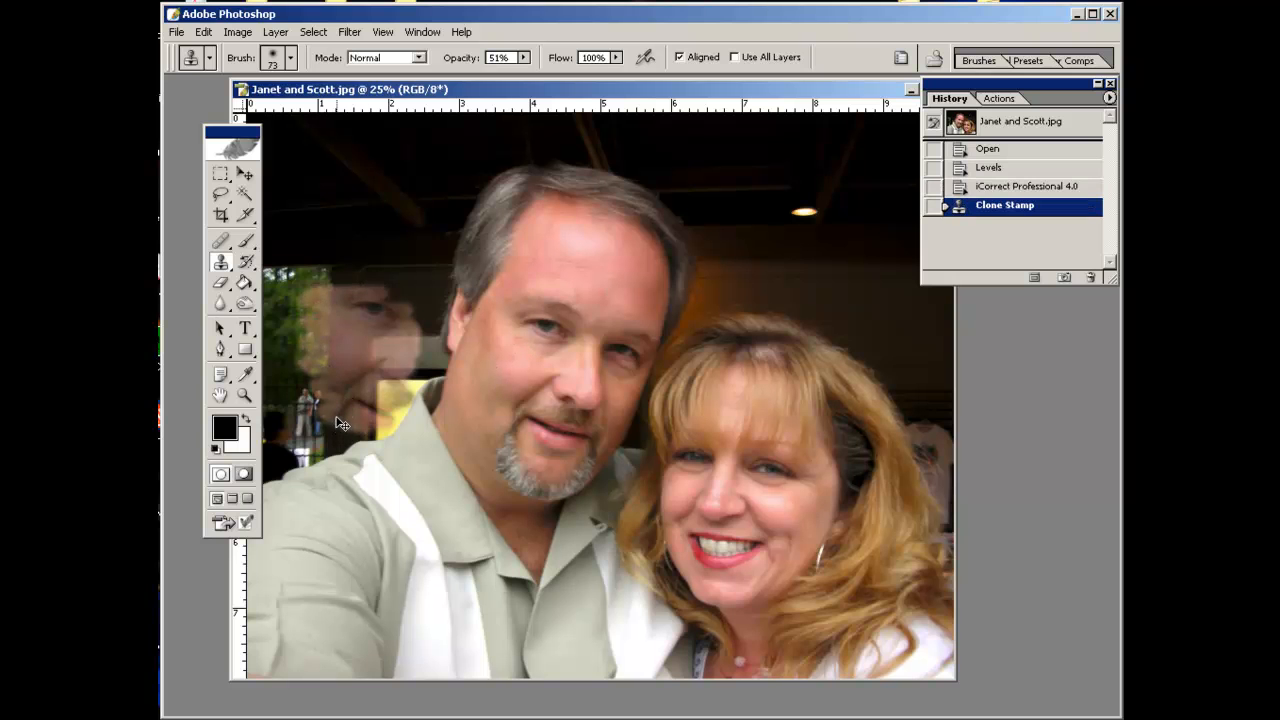
{"action": "key", "text": "ctrl+z"}
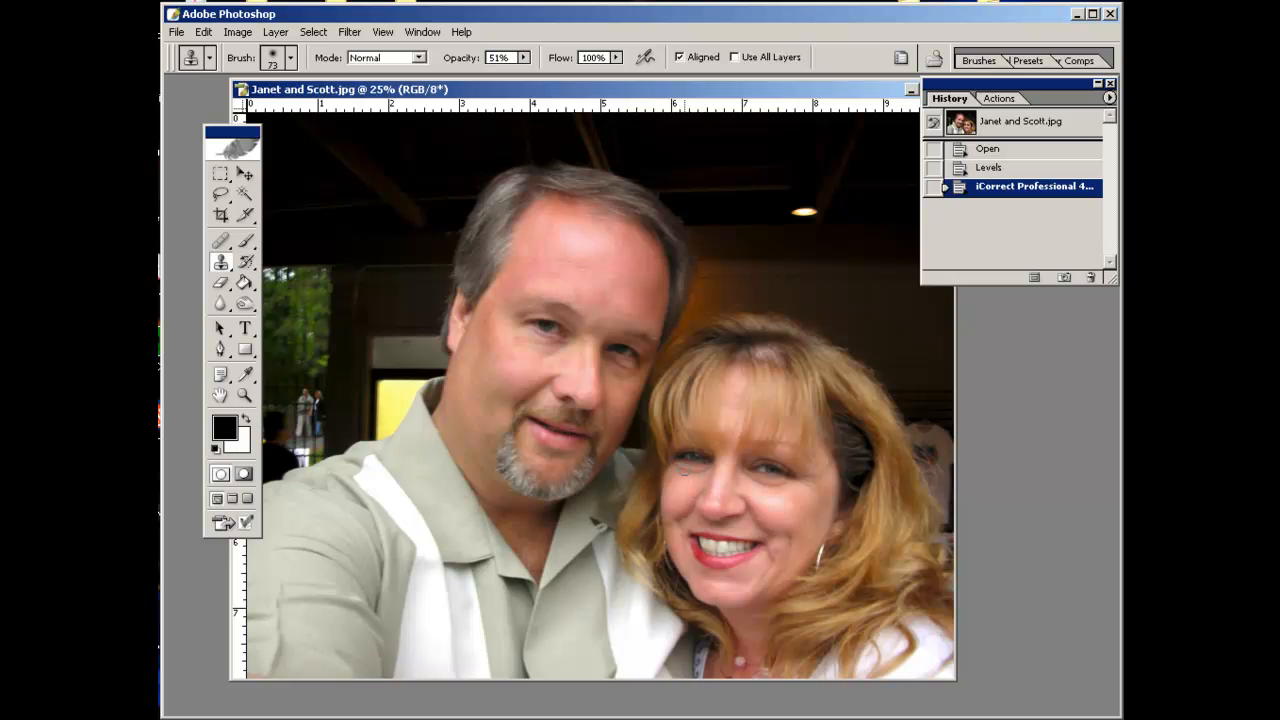
Set the Clone Stamp brush's master diameter to 54 px for retouching the woman's face.
{"action": "left_click", "coordinate": [726, 470], "text": "ctrl"}
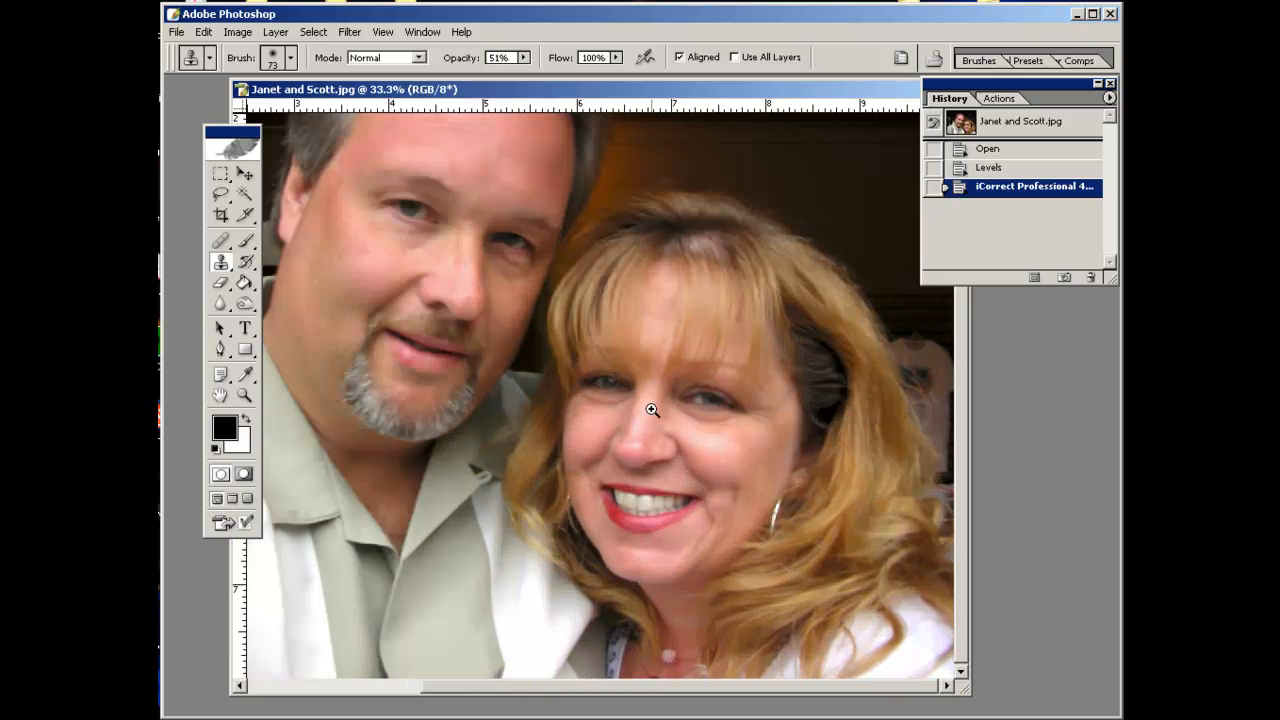
{"action": "left_click", "coordinate": [651, 414], "text": "ctrl"}
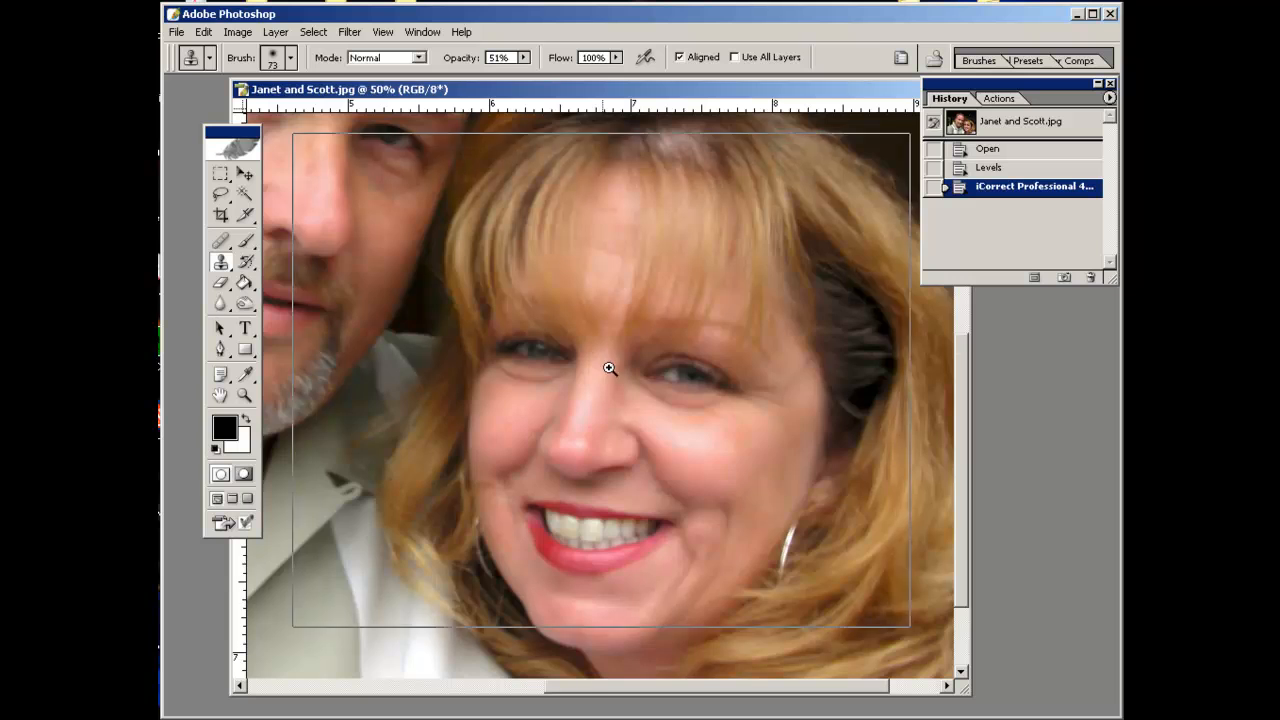
{"action": "left_click", "coordinate": [605, 375], "text": "ctrl"}
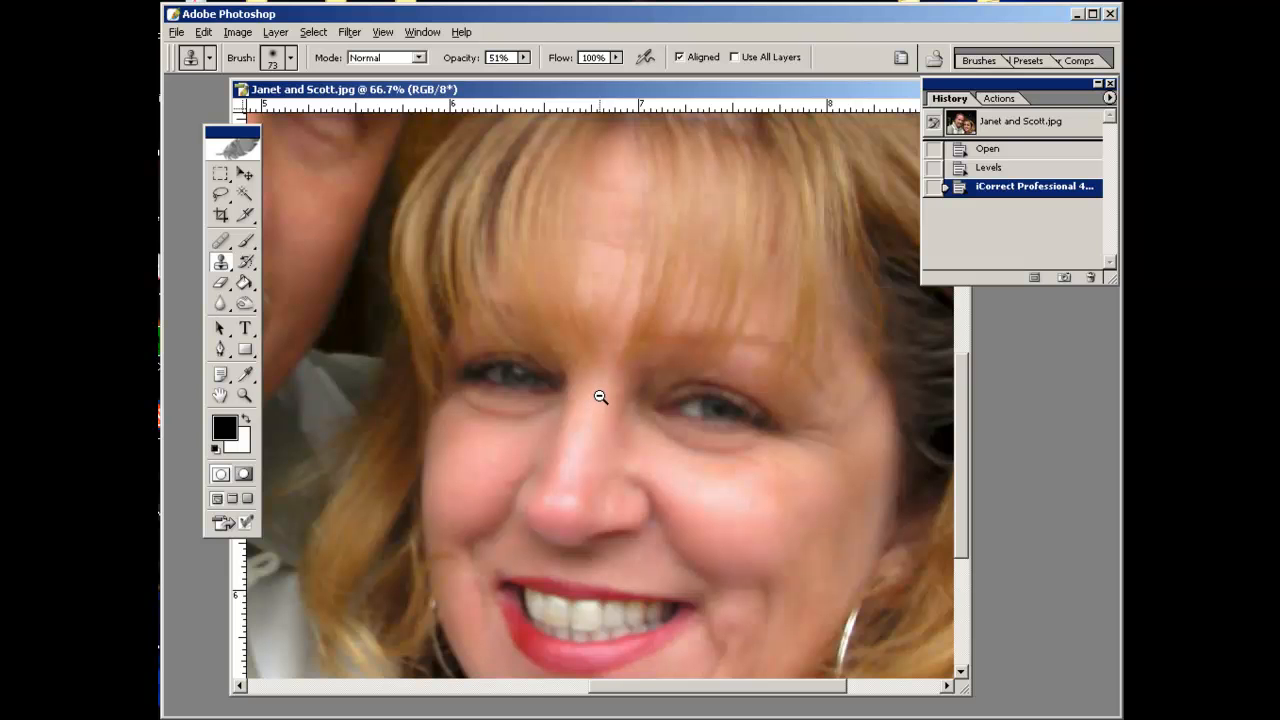
{"action": "left_click", "coordinate": [600, 397], "text": "ctrl+alt"}
{"action": "left_click", "coordinate": [601, 399], "text": "ctrl+alt"}
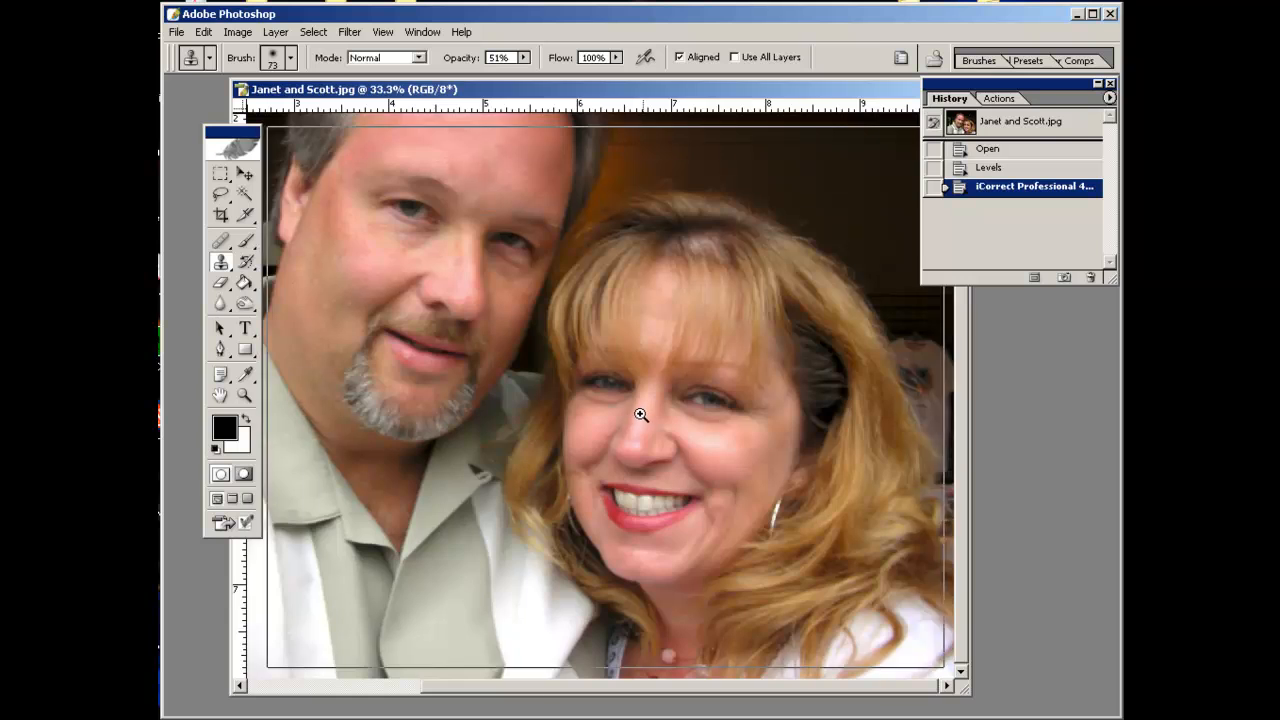
{"action": "left_click", "coordinate": [642, 416], "text": "ctrl"}
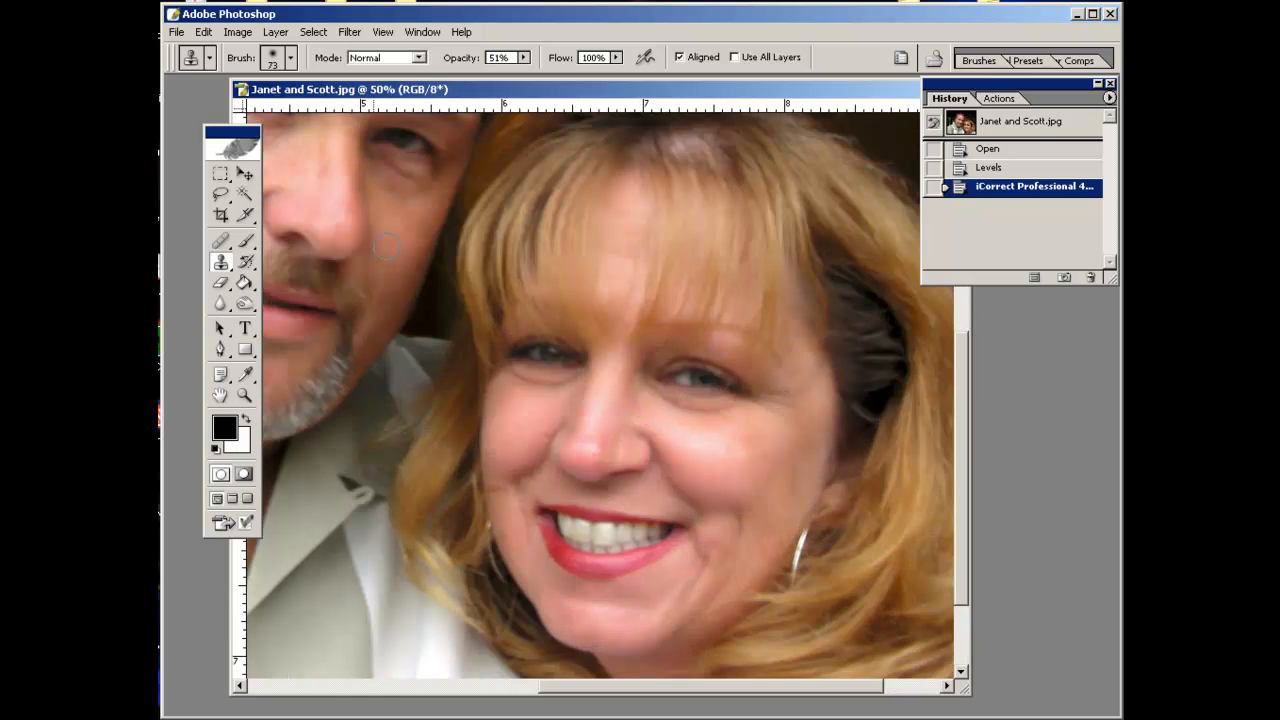
{"action": "left_click", "coordinate": [291, 58]}
{"action": "left_click_drag", "start_coordinate": [250, 113], "coordinate": [240, 112]}
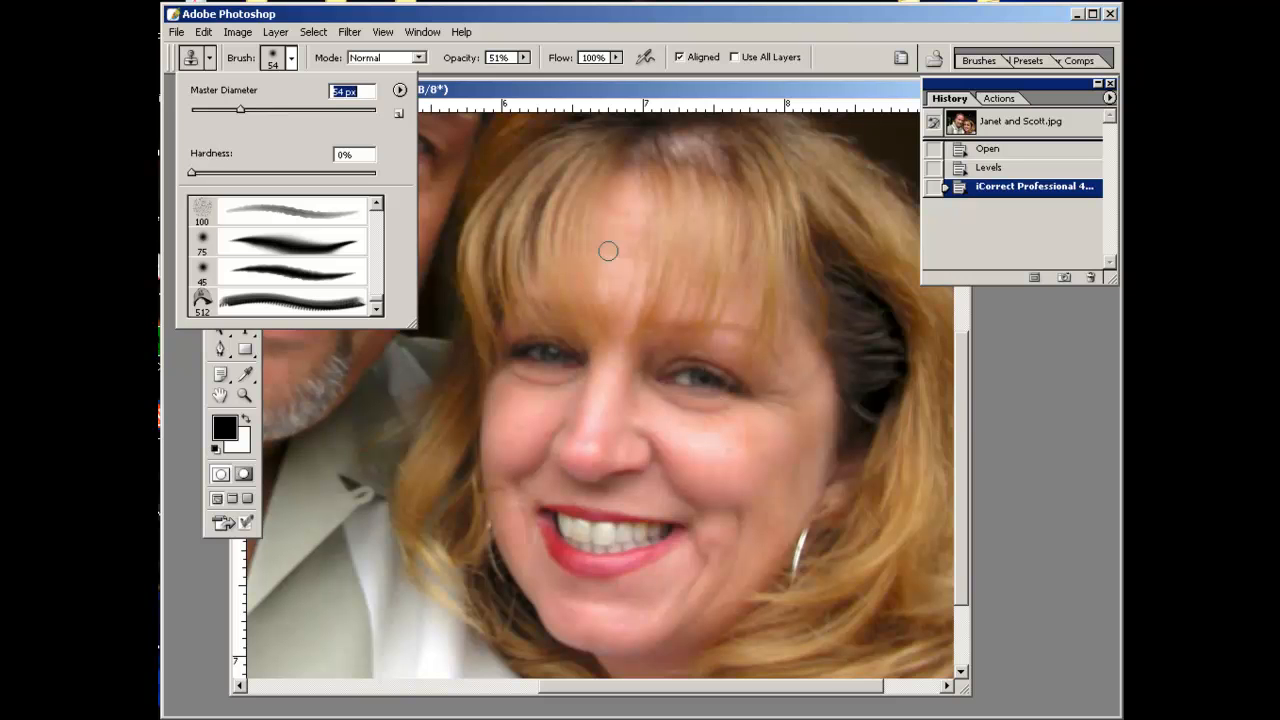
Clone skin under the woman's left eye at 34% opacity, then revert to the iCorrect Professional history state.
{"action": "left_click", "coordinate": [523, 58]}
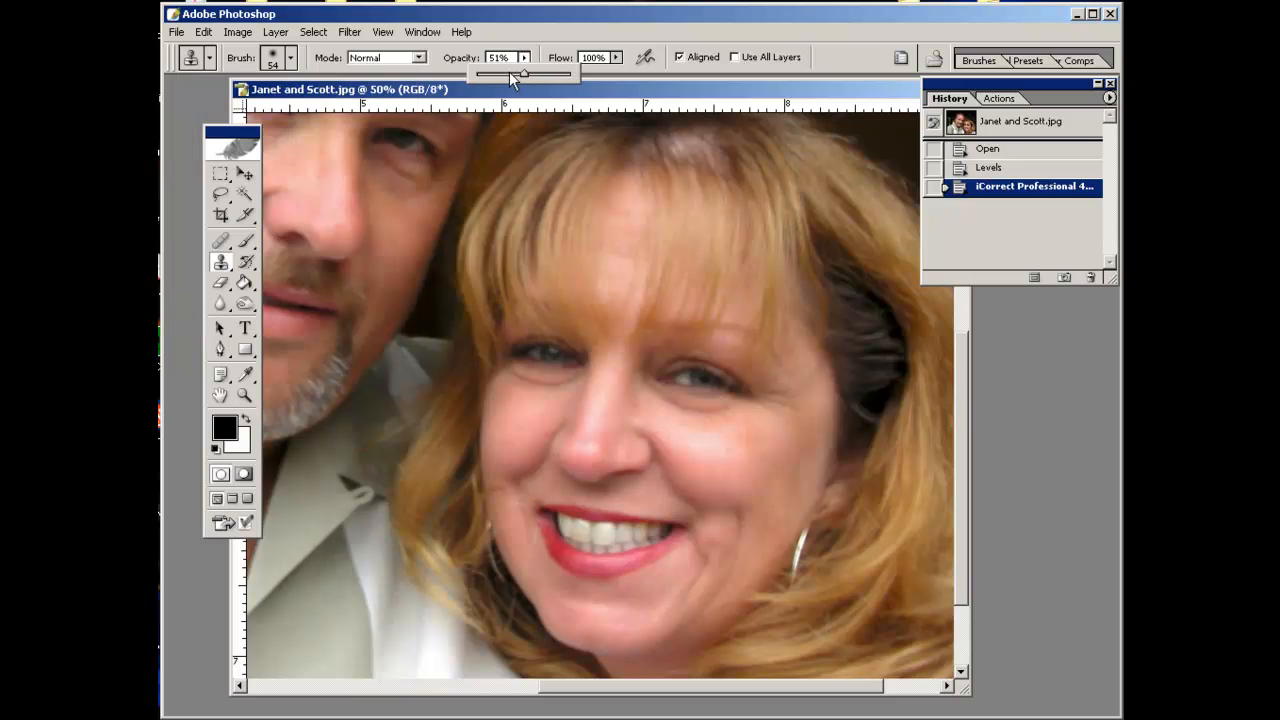
{"action": "left_click", "coordinate": [720, 421], "text": "alt"}
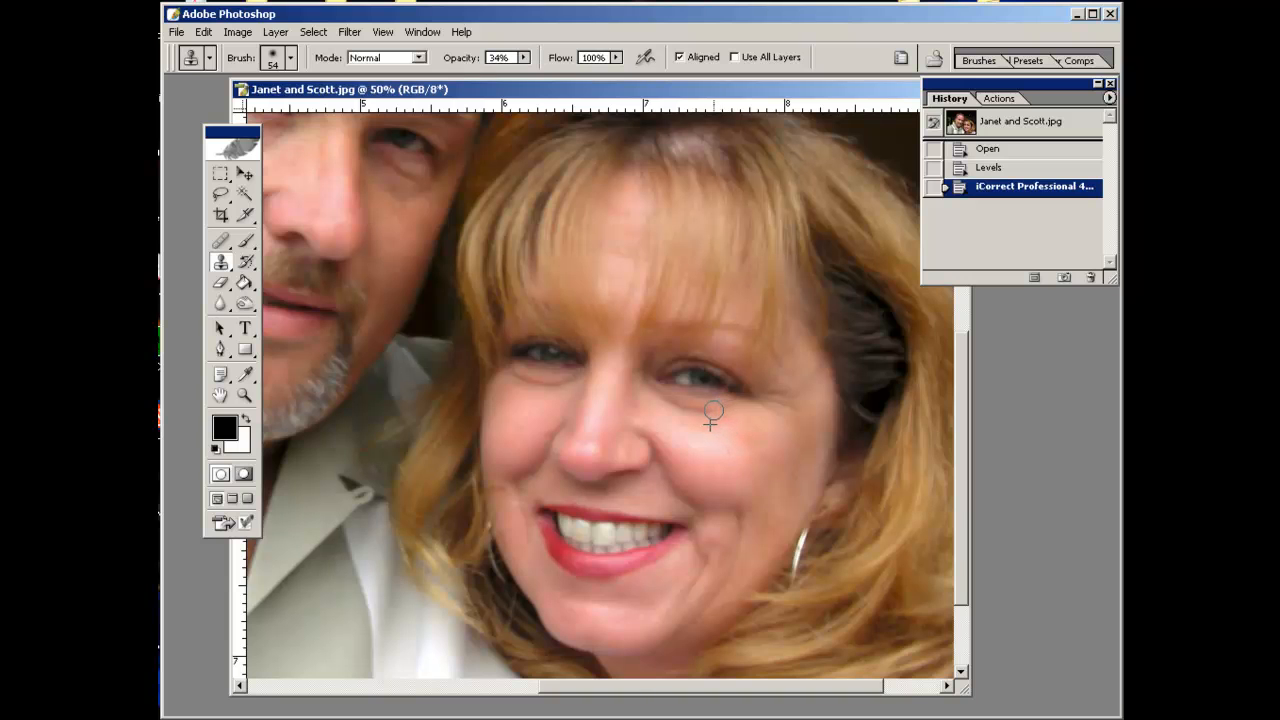
{"action": "left_click_drag", "start_coordinate": [663, 398], "coordinate": [647, 396]}
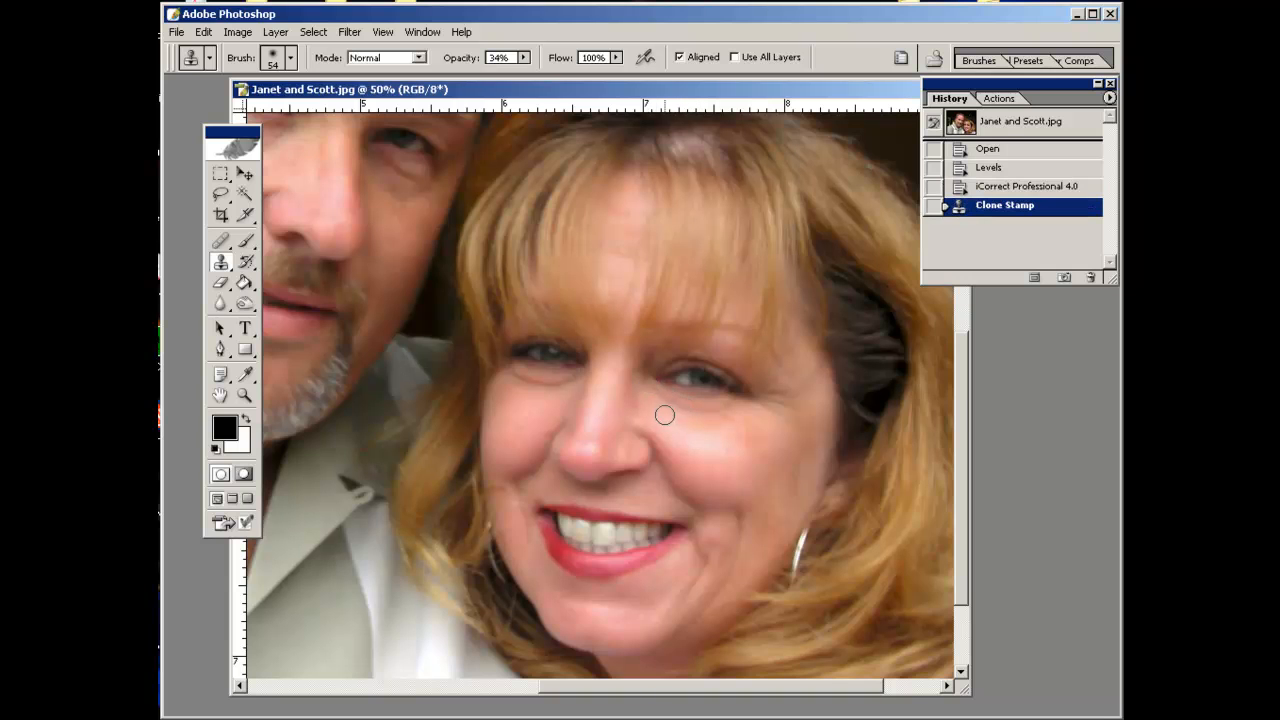
{"action": "left_click", "coordinate": [742, 417], "text": "alt"}
{"action": "left_click_drag", "start_coordinate": [726, 407], "coordinate": [648, 392]}
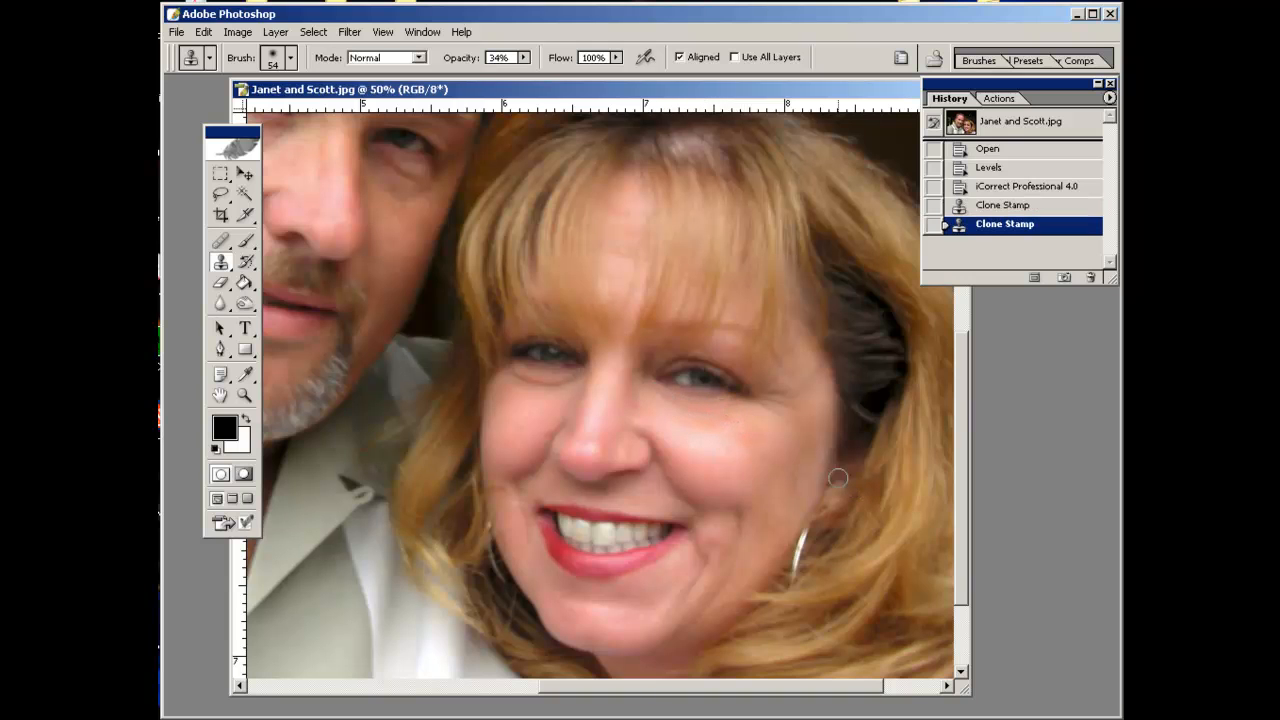
{"action": "left_click", "coordinate": [985, 168]}
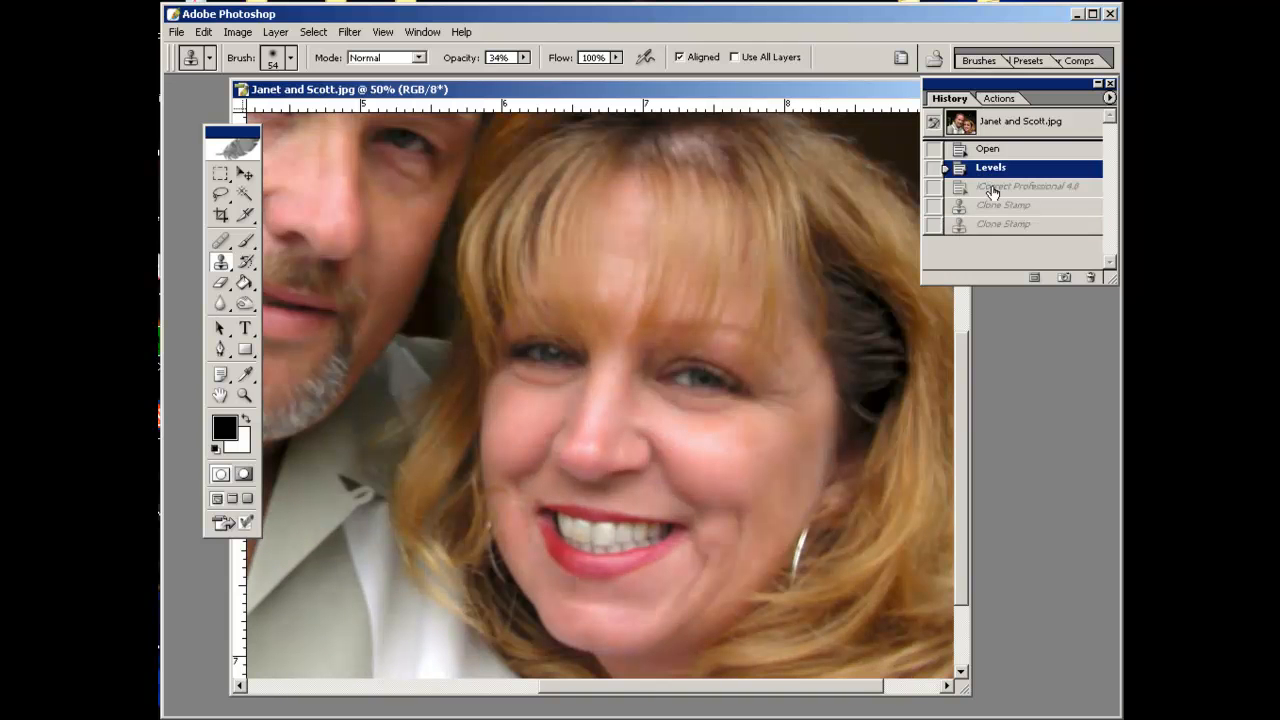
{"action": "left_click", "coordinate": [993, 188]}
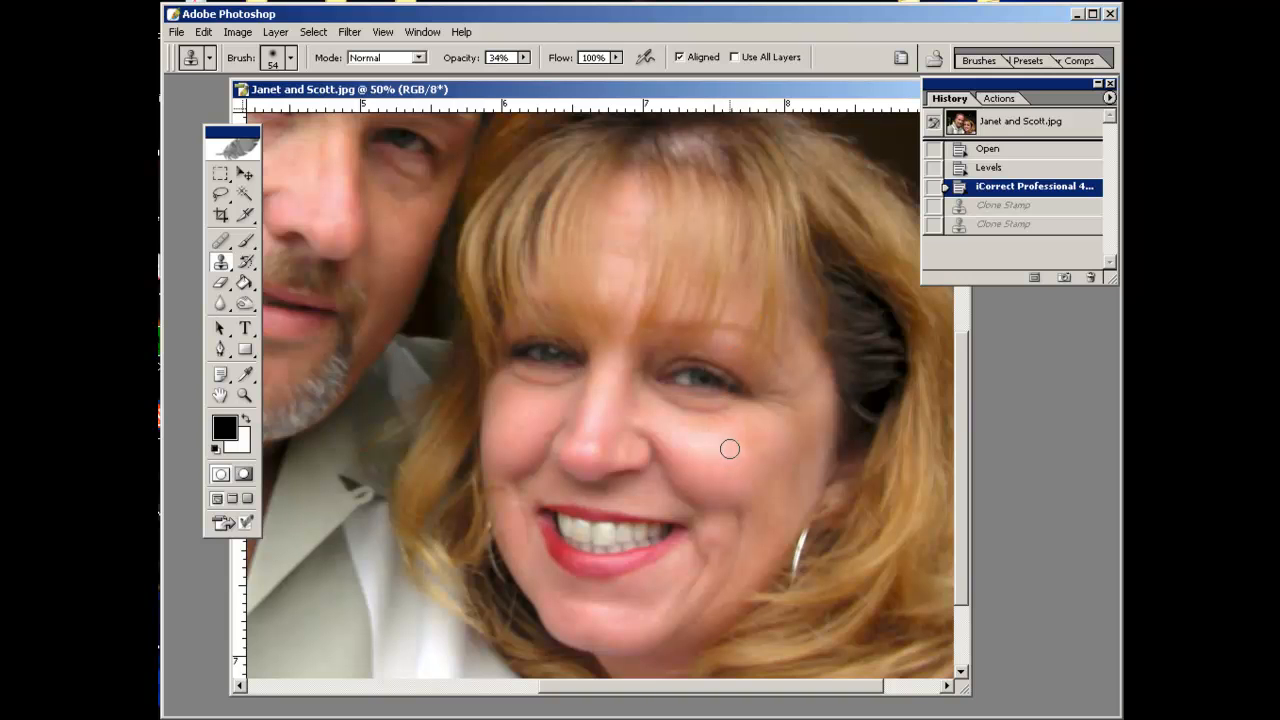
Clone skin under the woman's left eye at 100% opacity, then undo the stroke.
{"action": "left_click", "coordinate": [523, 57]}
{"action": "left_click", "coordinate": [741, 421], "text": "alt"}
{"action": "left_click_drag", "start_coordinate": [734, 406], "coordinate": [650, 402]}
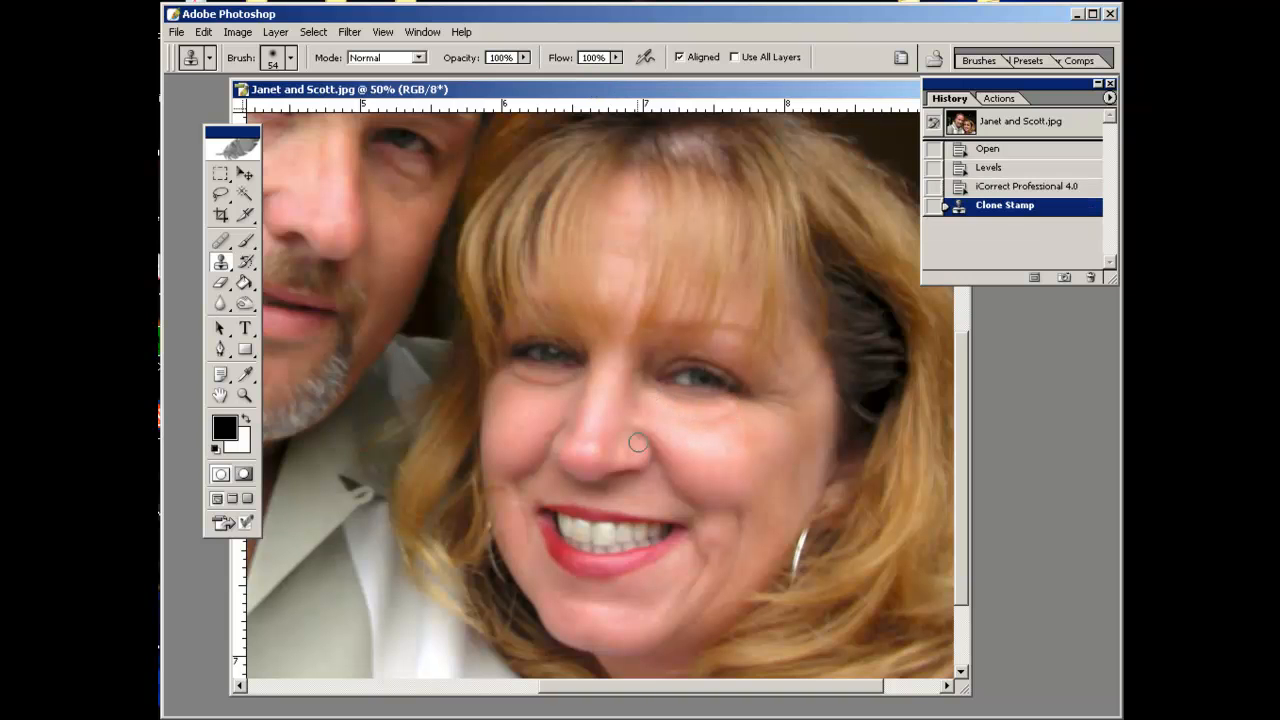
{"action": "key", "text": "ctrl+alt+z"}
{"action": "key", "text": "ctrl+alt+z"}
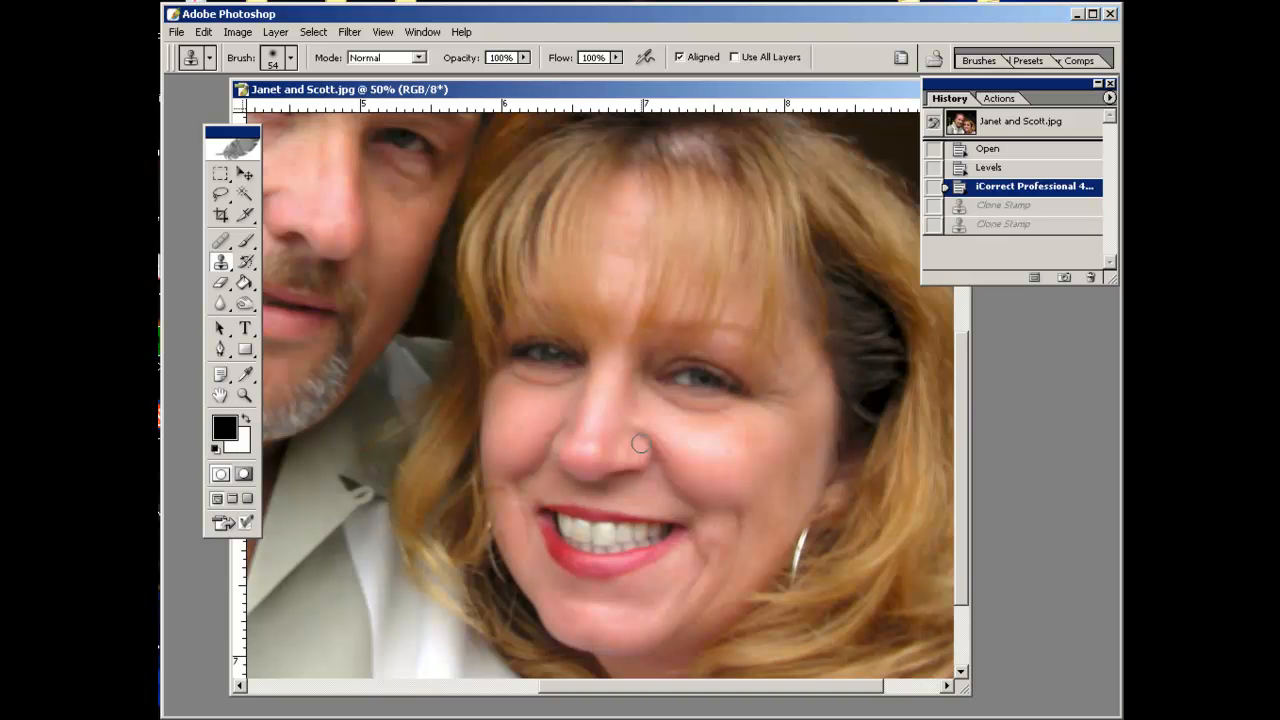
Set the opacity to 40% and clone cheek skin over the shadow under the woman's left eye.
{"action": "left_click", "coordinate": [525, 58]}
{"action": "left_click_drag", "start_coordinate": [522, 75], "coordinate": [465, 74]}
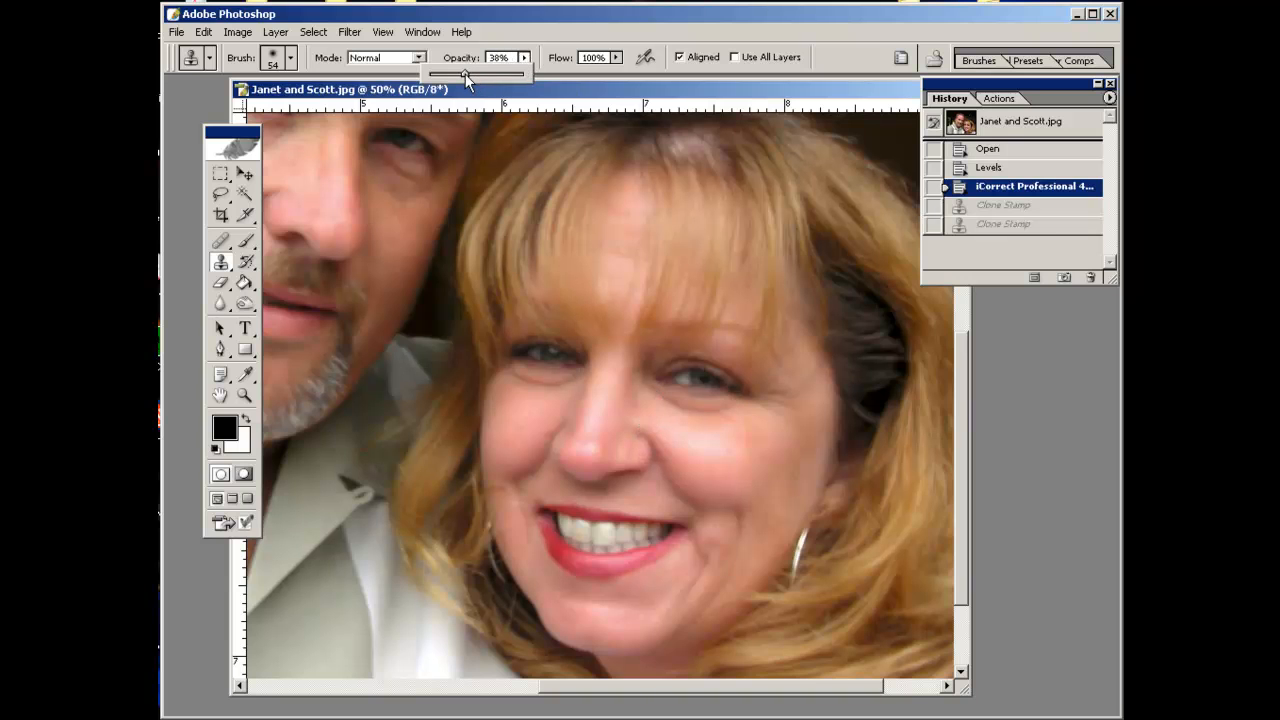
{"action": "left_click", "coordinate": [739, 414]}
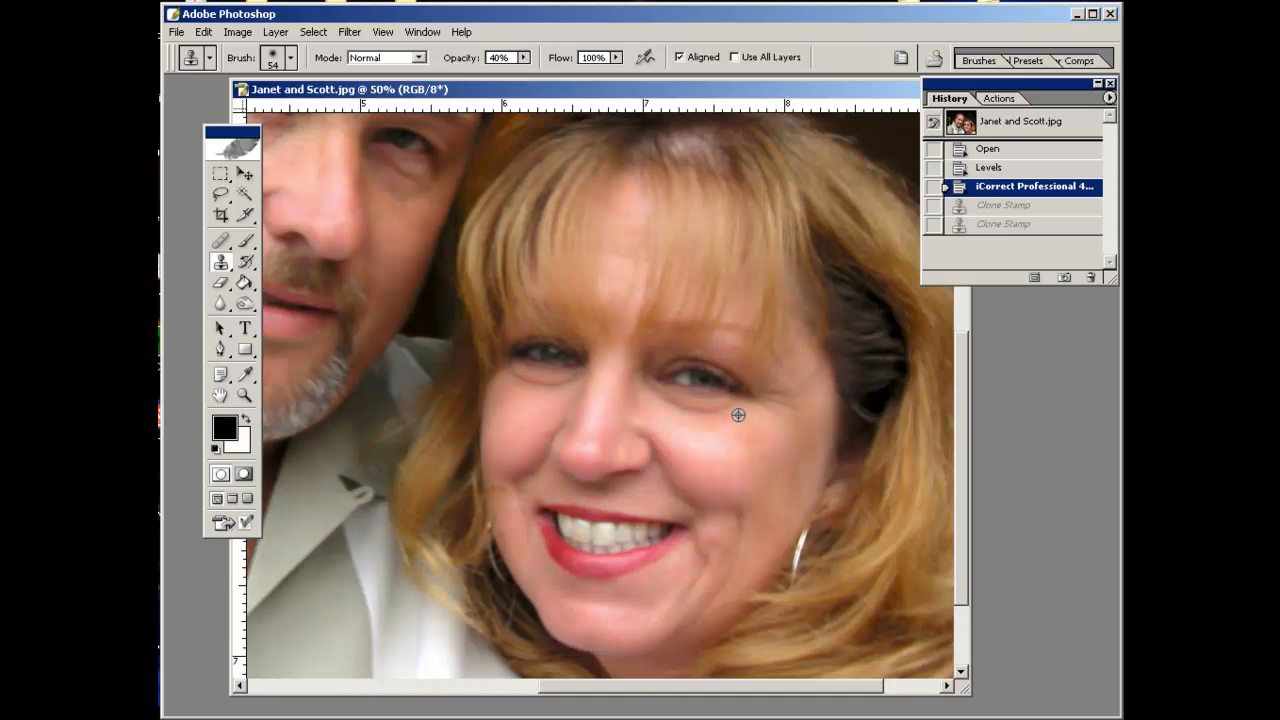
{"action": "left_click_drag", "start_coordinate": [729, 405], "coordinate": [670, 413]}
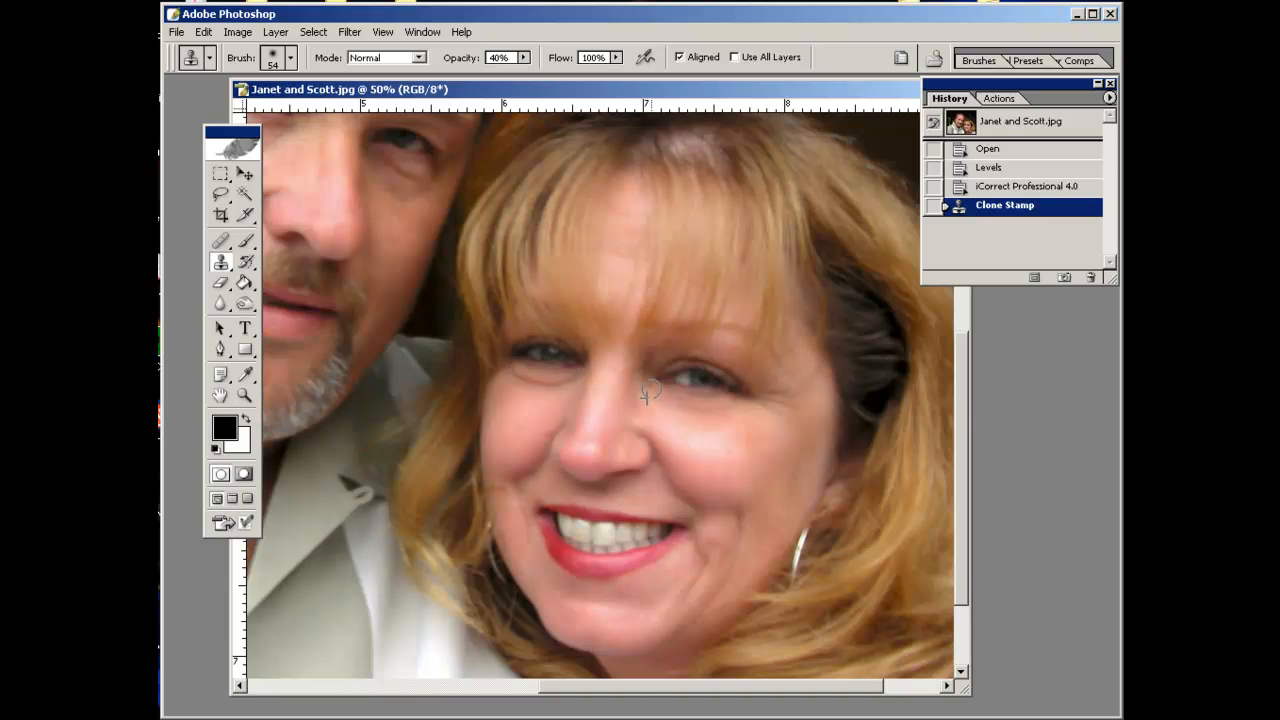
Sample nearby skin and clone over the shadows under the woman's right eye.
{"action": "left_click", "coordinate": [647, 393]}
{"action": "mouse_move", "coordinate": [571, 378]}
{"action": "left_mouse_down"}
{"action": "mouse_move", "coordinate": [515, 375]}
{"action": "mouse_move", "coordinate": [550, 384]}
{"action": "left_mouse_up"}
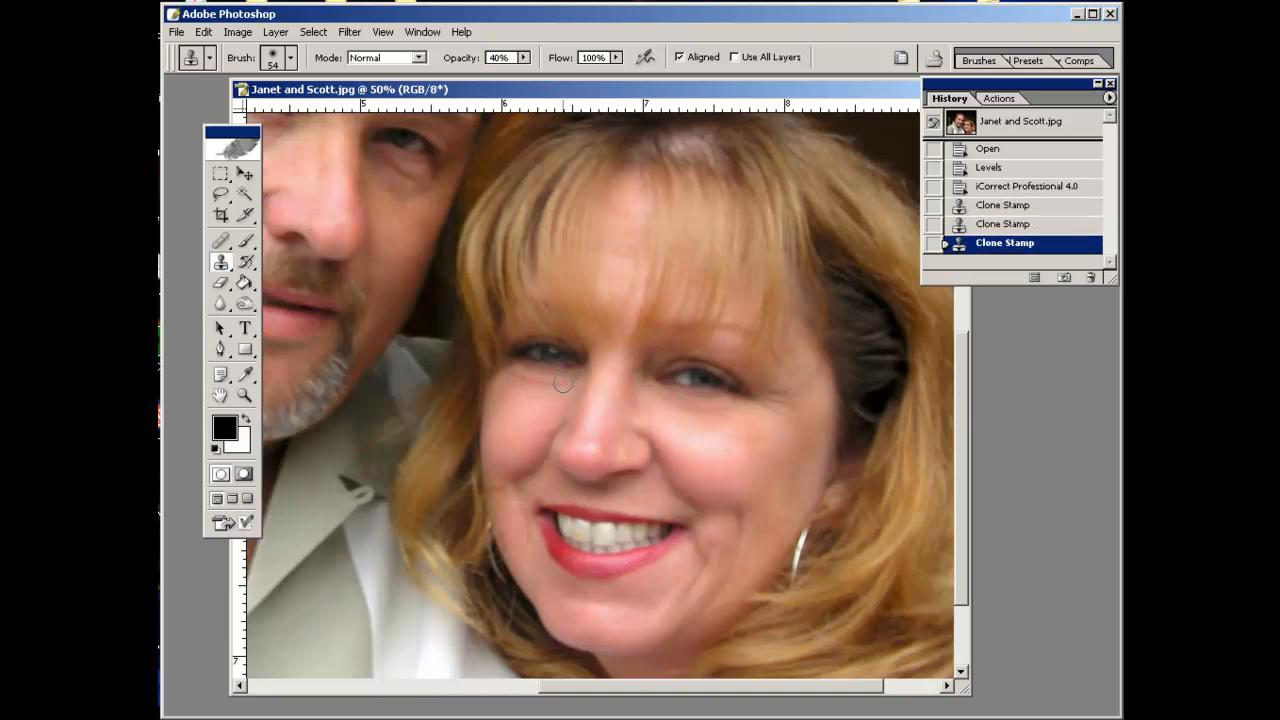
{"action": "left_click", "coordinate": [510, 378]}
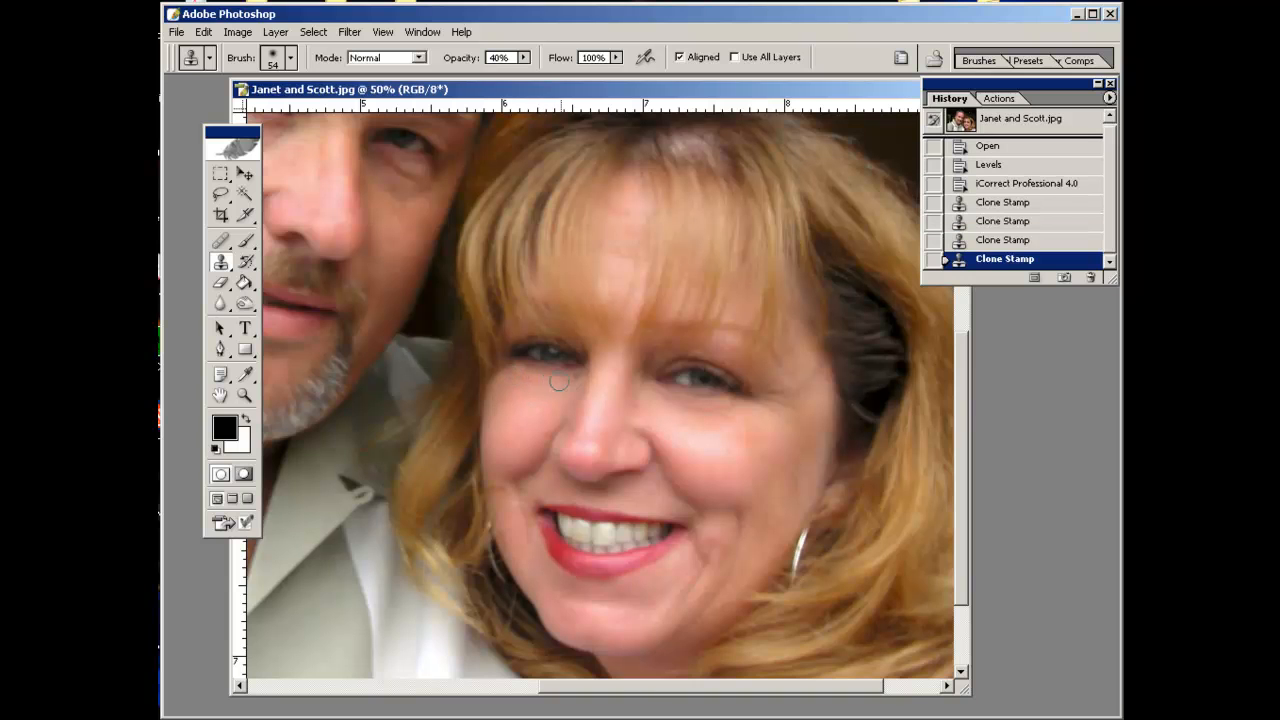
{"action": "left_click_drag", "start_coordinate": [576, 379], "coordinate": [573, 378]}
{"action": "left_click_drag", "start_coordinate": [556, 382], "coordinate": [537, 390]}
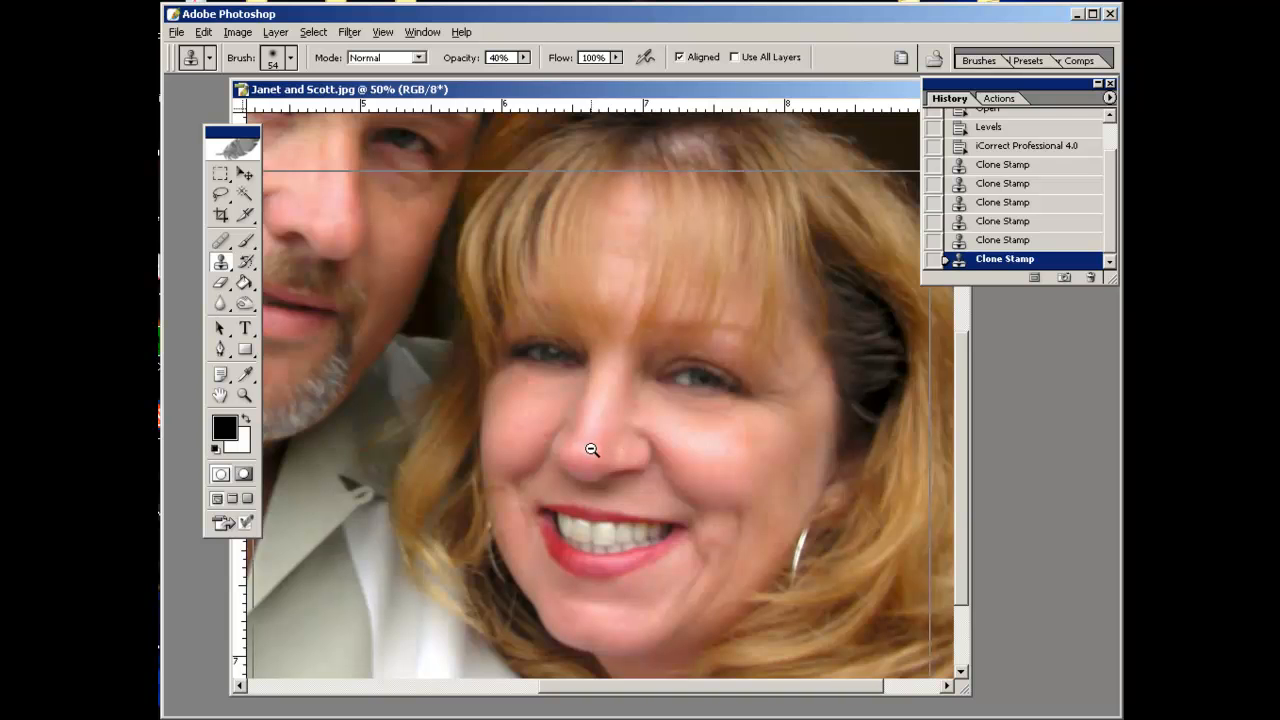
With 18% opacity and a 114 px brush, clone a soft stroke across the woman's cheeks.
{"action": "left_click", "coordinate": [589, 453], "text": "alt"}
{"action": "left_click", "coordinate": [606, 450], "text": "alt"}
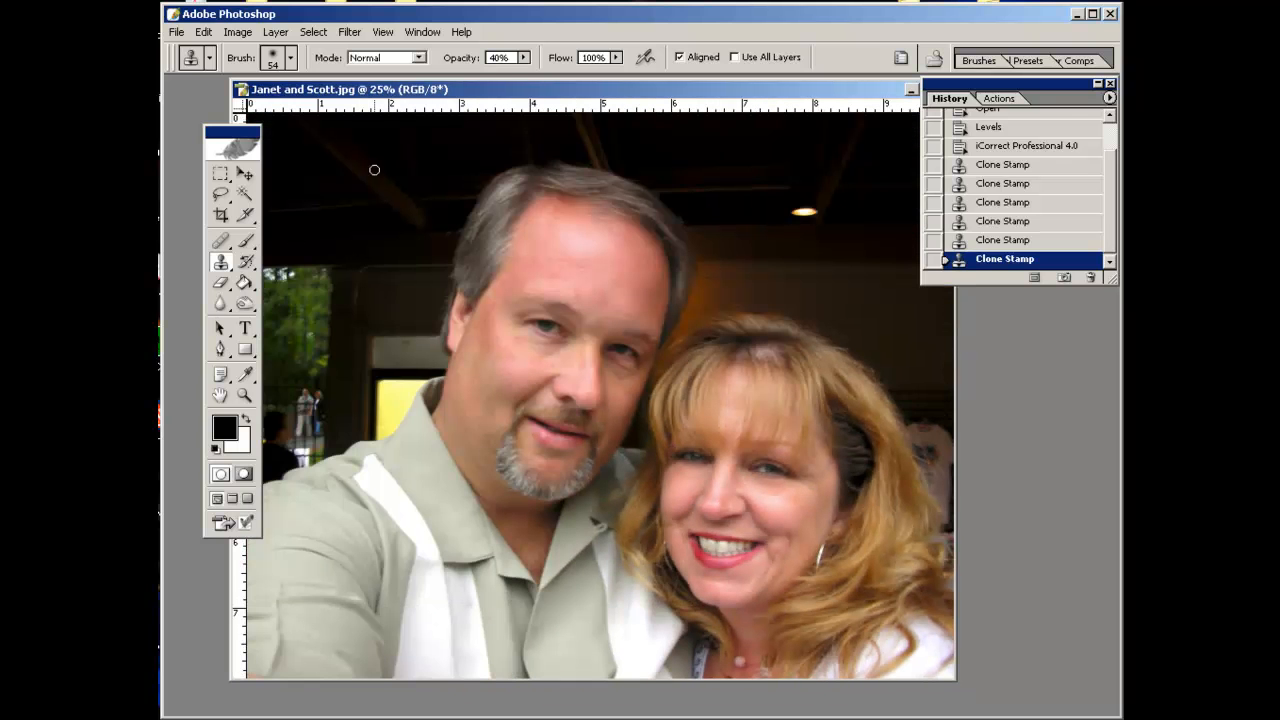
{"action": "left_click_drag", "start_coordinate": [523, 57], "coordinate": [502, 75]}
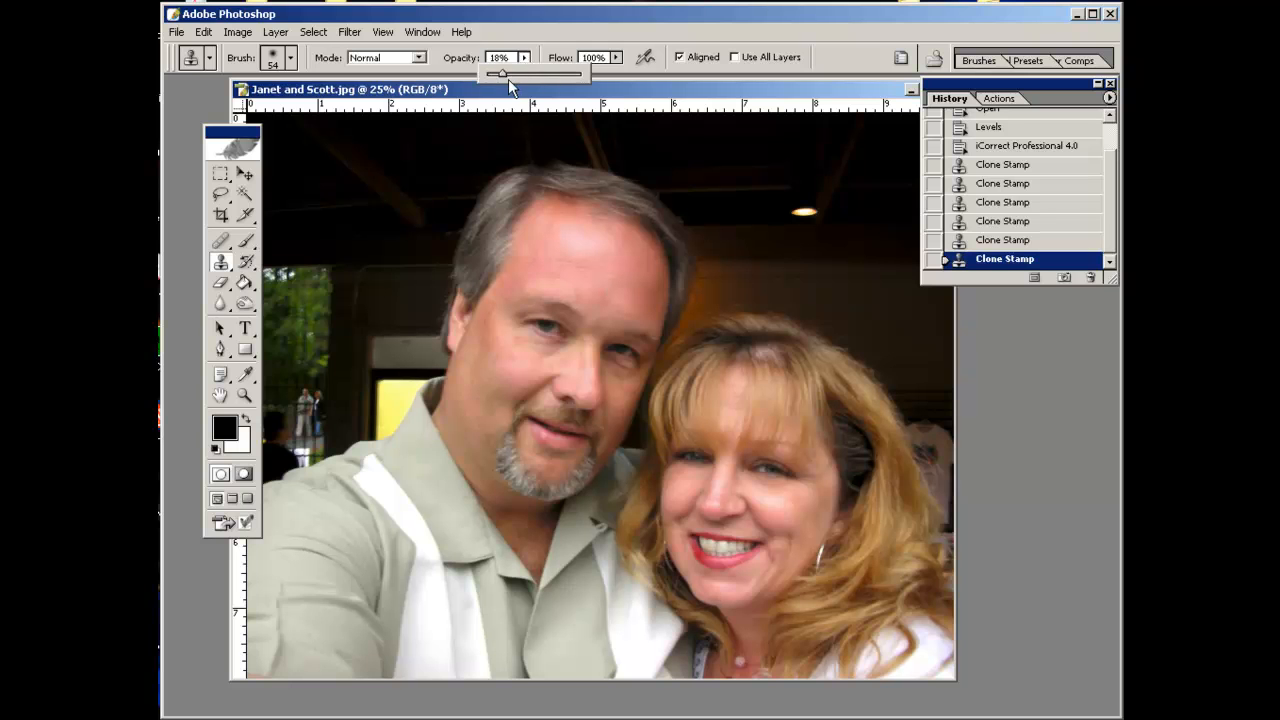
{"action": "left_click", "coordinate": [291, 57]}
{"action": "left_click", "coordinate": [290, 109]}
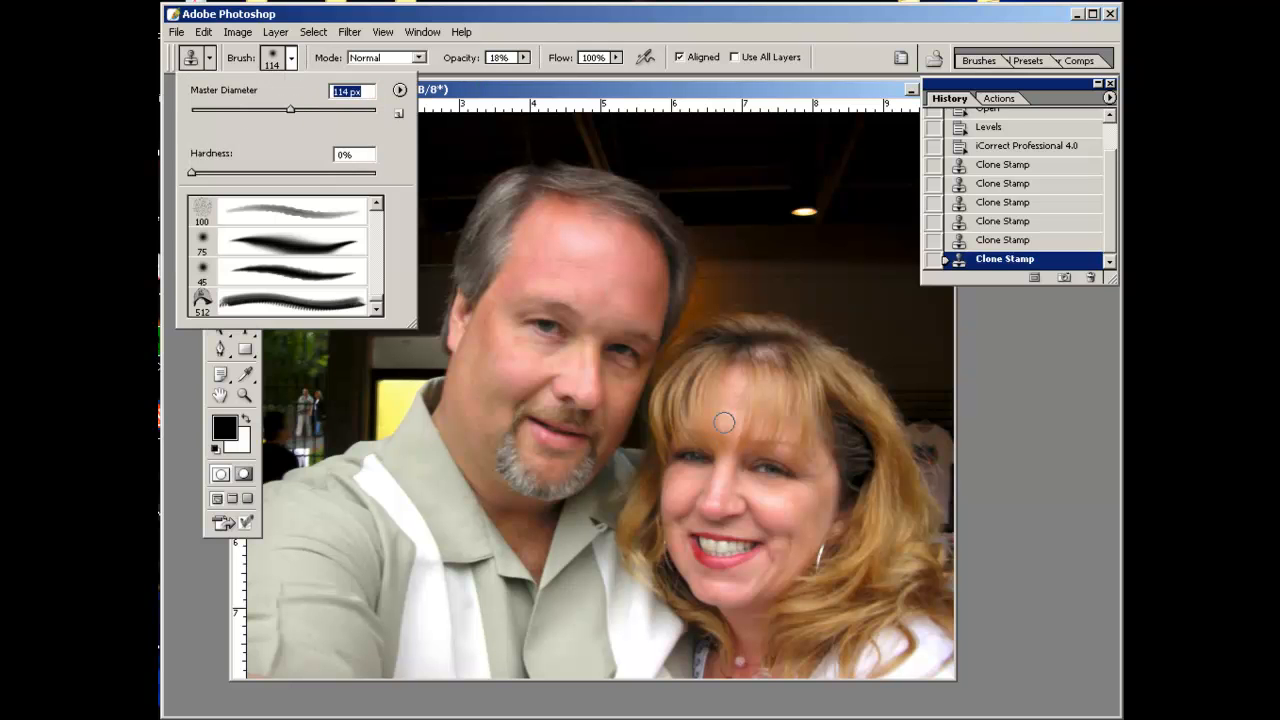
{"action": "left_click", "coordinate": [688, 482], "text": "alt"}
{"action": "mouse_move", "coordinate": [700, 475]}
{"action": "left_mouse_down"}
{"action": "mouse_move", "coordinate": [797, 494]}
{"action": "mouse_move", "coordinate": [792, 489]}
{"action": "left_mouse_up"}
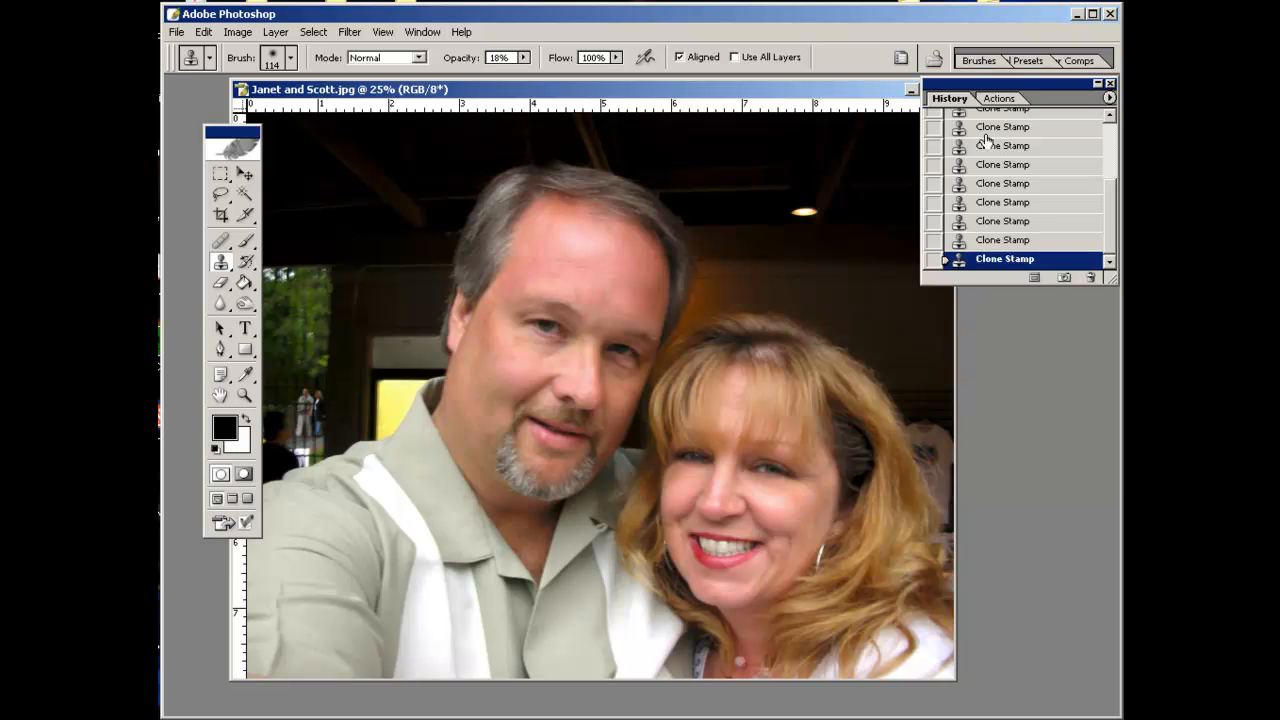
Compare the retouch by stepping back to the first Clone Stamp history state, then returning to the latest one.
{"action": "left_click_drag", "start_coordinate": [1112, 225], "coordinate": [1120, 152]}
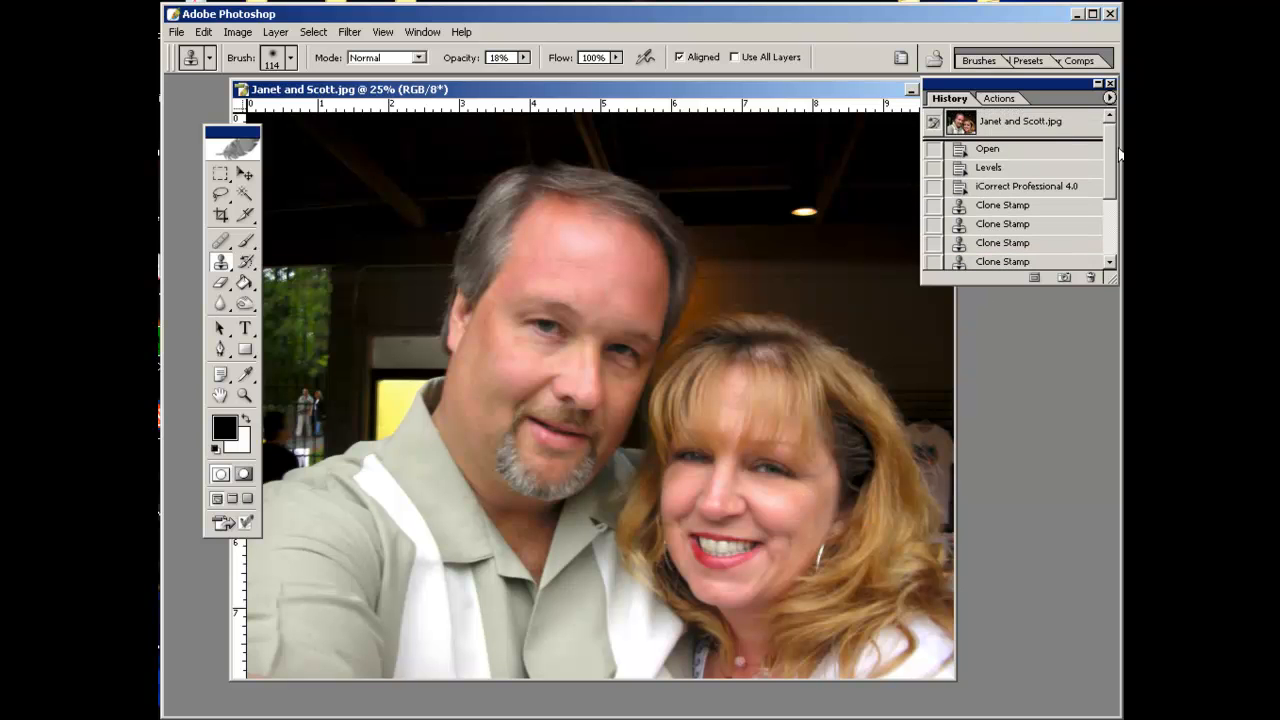
{"action": "left_click", "coordinate": [985, 208]}
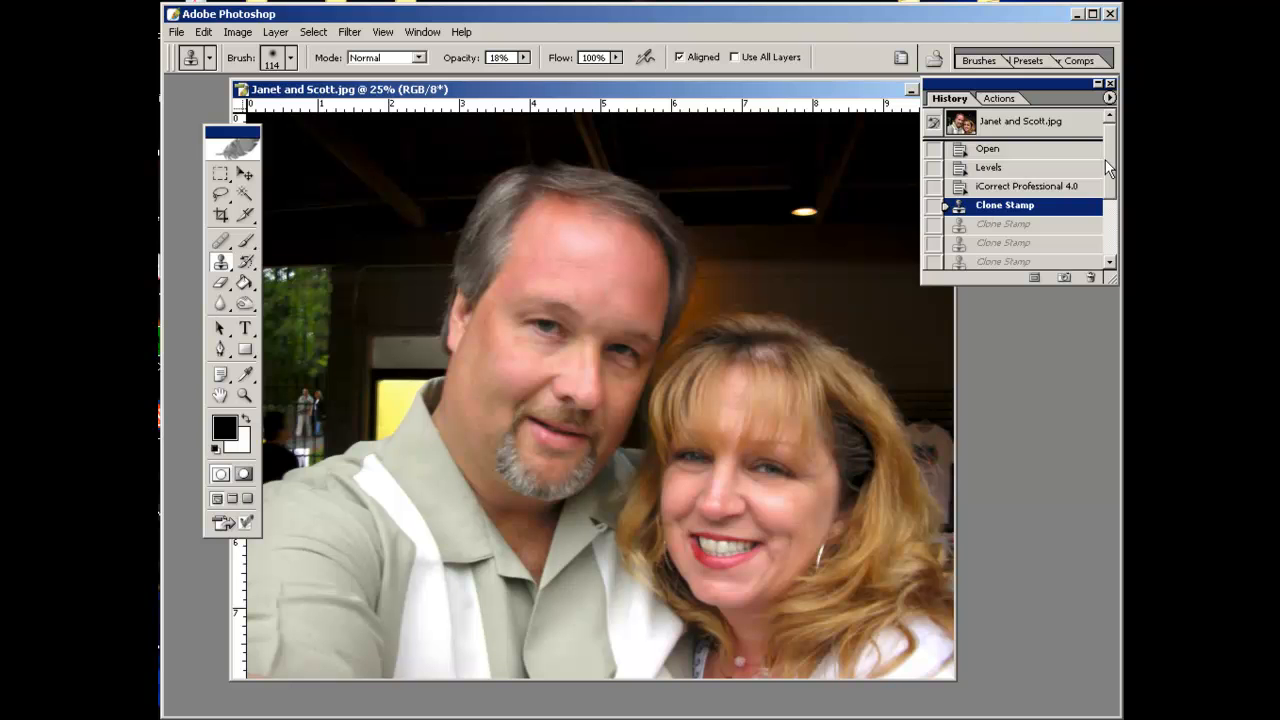
{"action": "left_click_drag", "start_coordinate": [1108, 160], "coordinate": [1112, 240]}
{"action": "left_click", "coordinate": [1012, 261]}
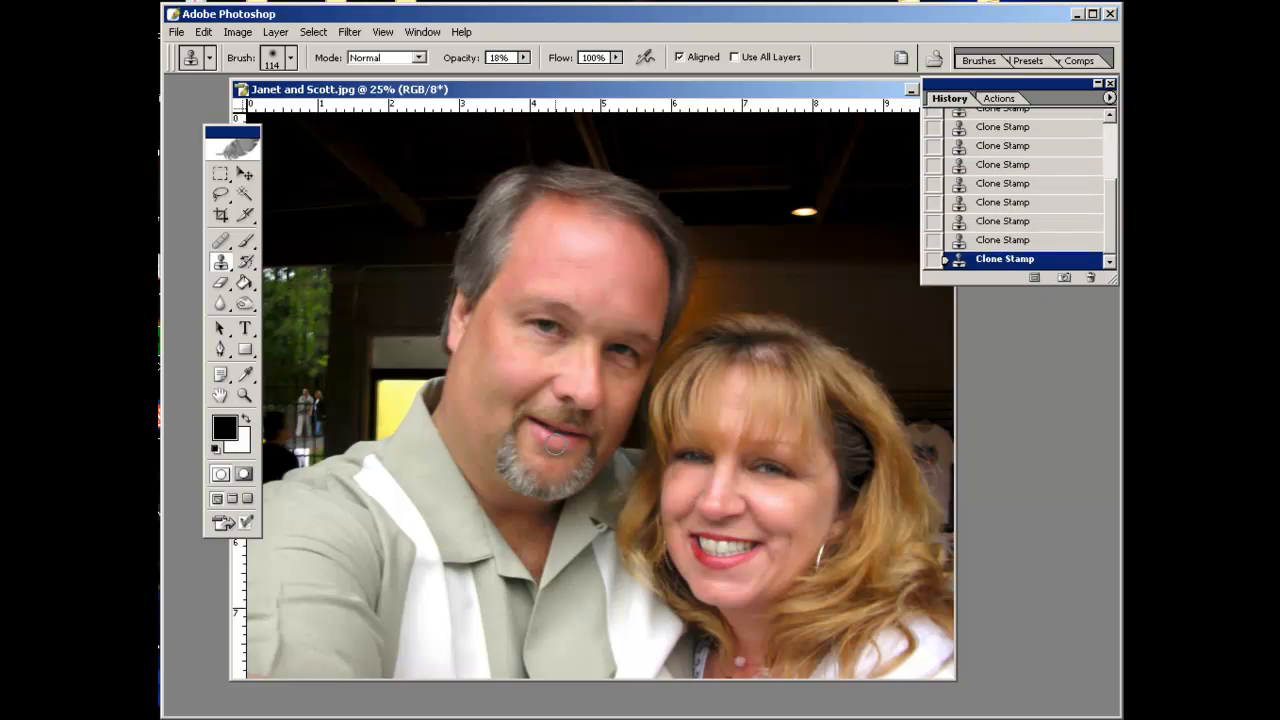
Set the Clone Stamp opacity to 33% and brush diameter to 80 px, then sample a spot on the man's face.
{"action": "left_click", "coordinate": [523, 58]}
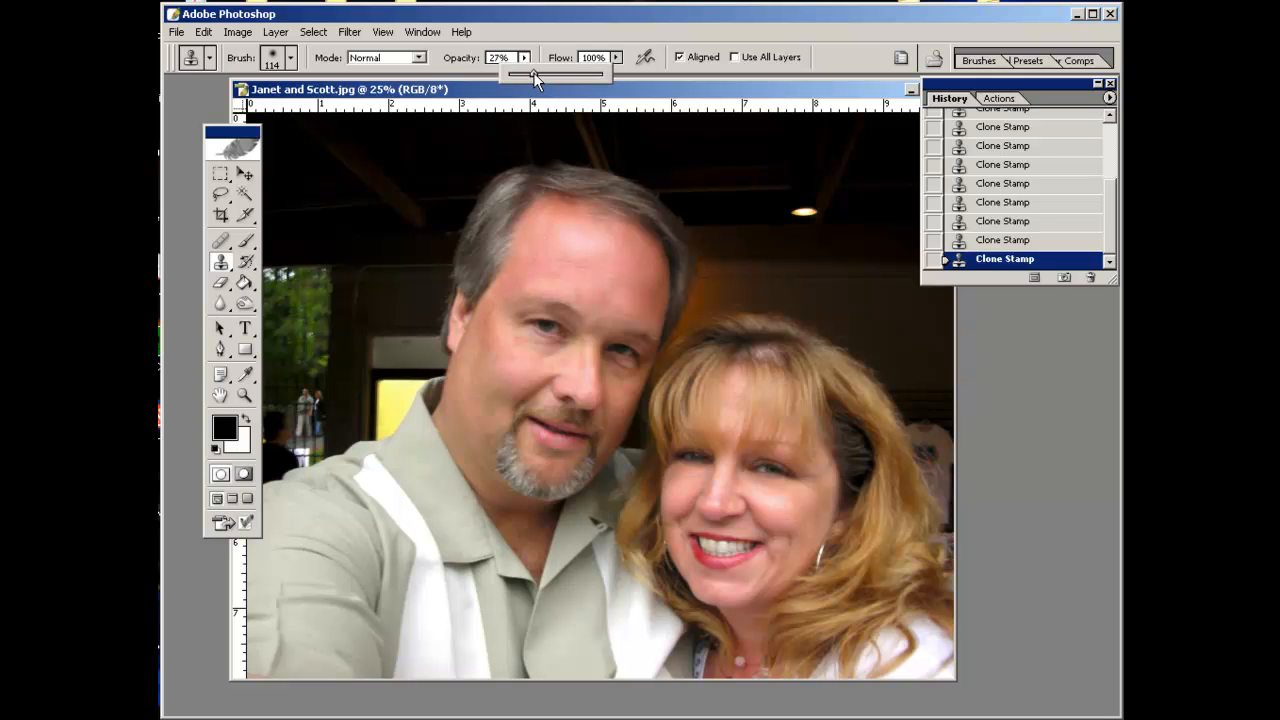
{"action": "left_click_drag", "start_coordinate": [539, 72], "coordinate": [540, 72]}
{"action": "left_click", "coordinate": [291, 57]}
{"action": "left_click", "coordinate": [265, 110]}
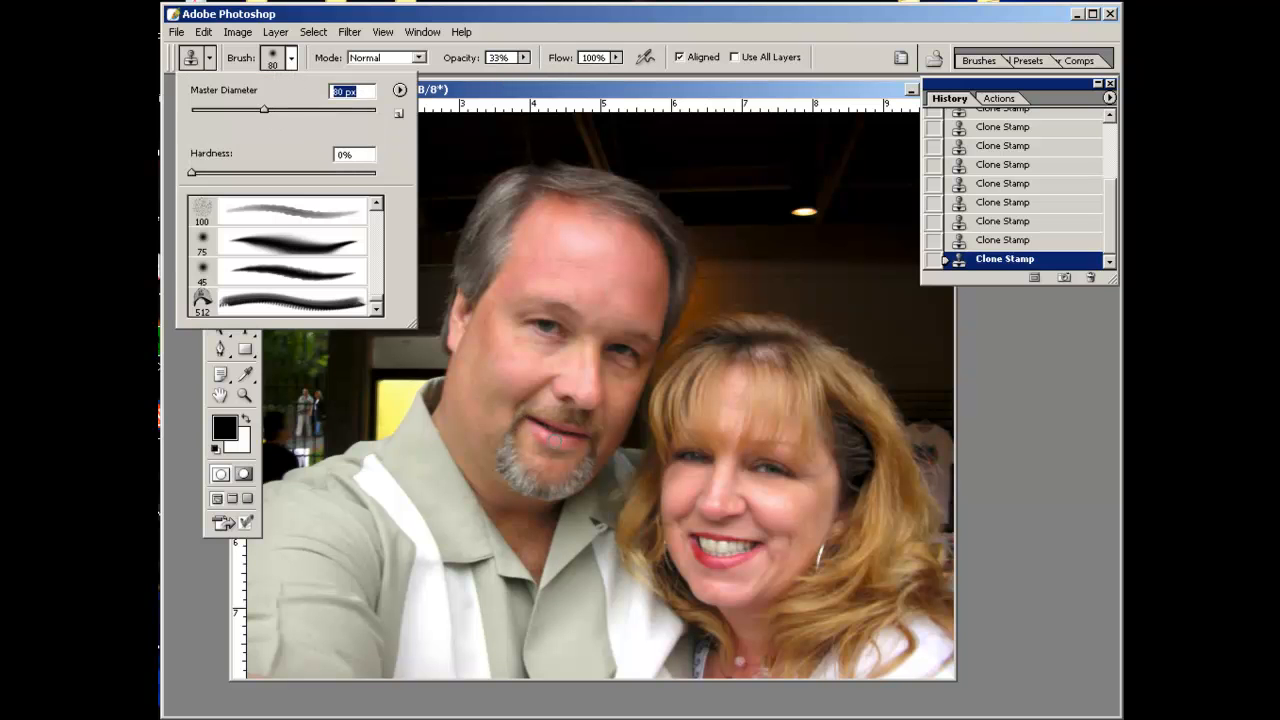
{"action": "left_click", "coordinate": [557, 441]}
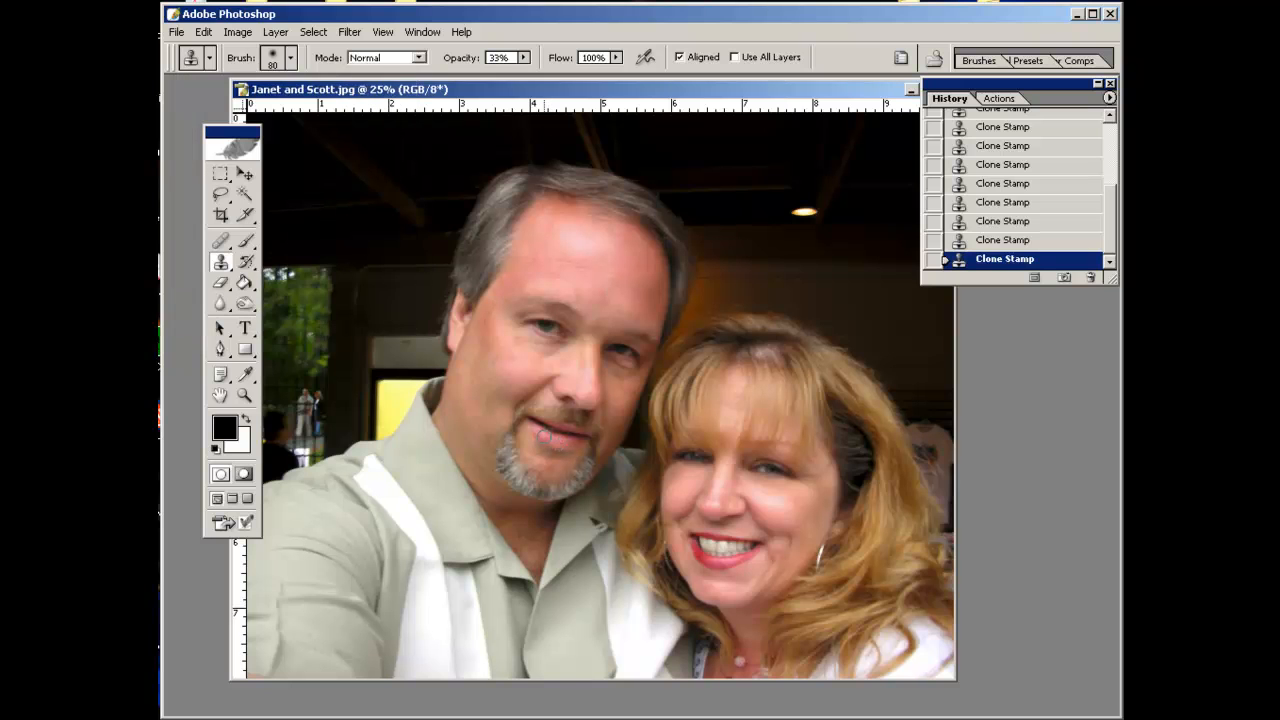